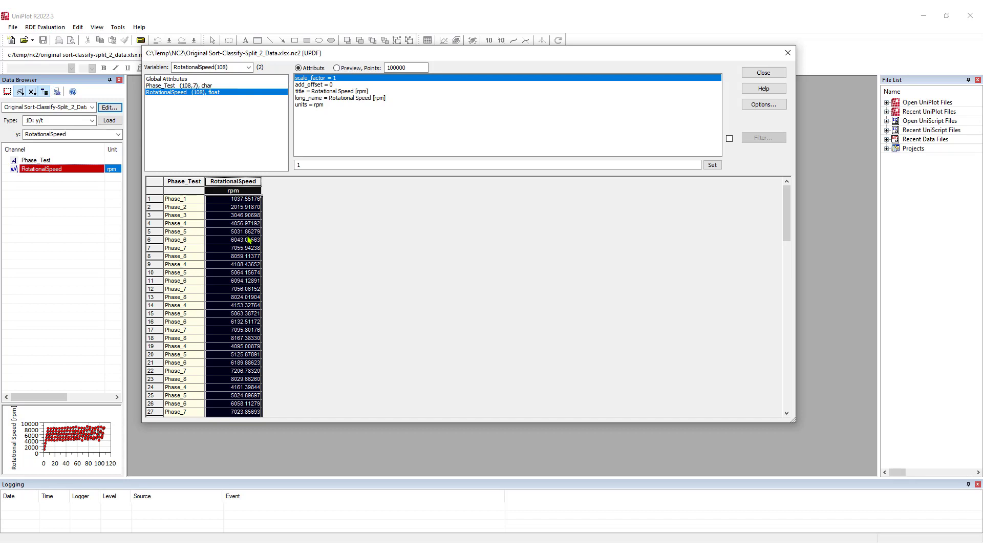
Plot the RotationalSpeed channel over time on a new empty Landscape A4 page, and close that document without saving.
{"action": "left_click", "coordinate": [763, 73]}
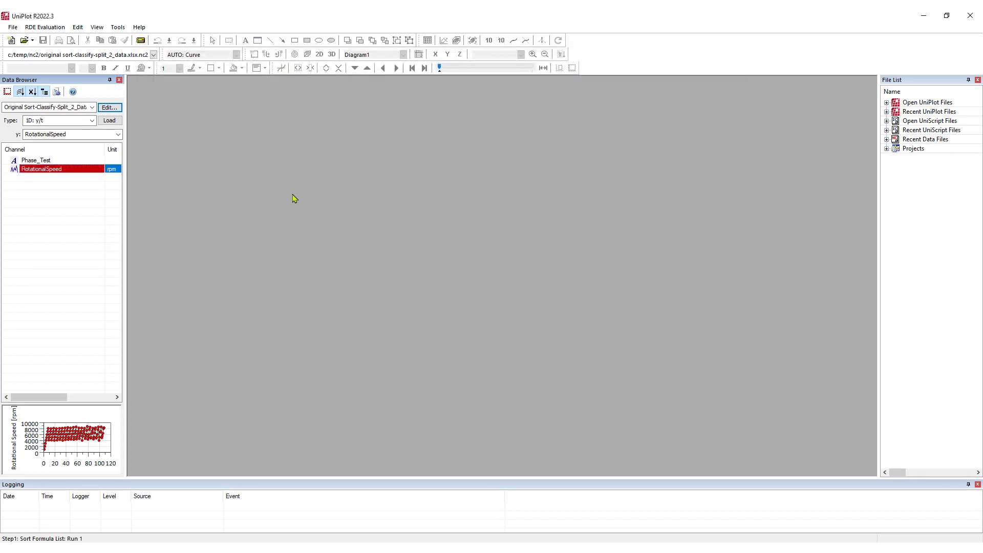
{"action": "left_click", "coordinate": [11, 40]}
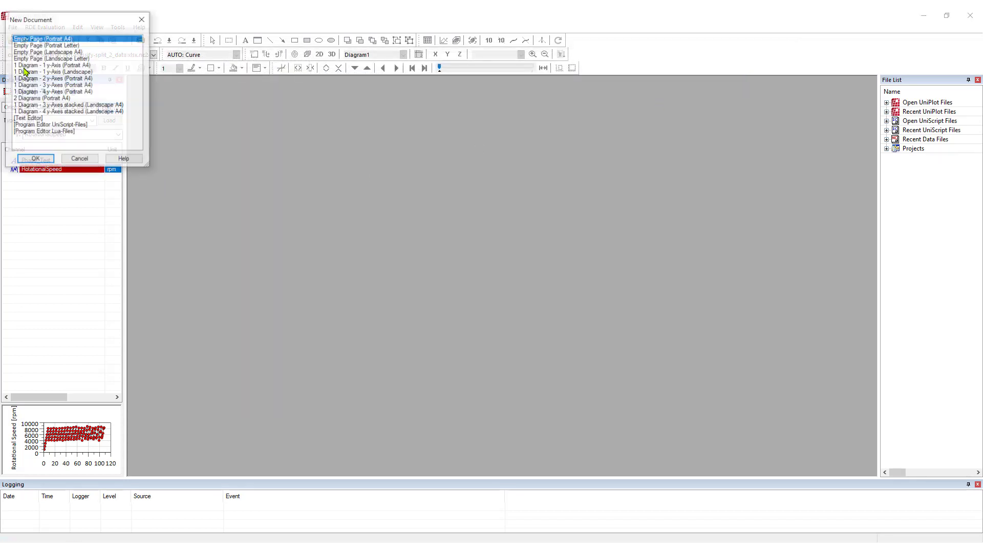
{"action": "left_click", "coordinate": [52, 52]}
{"action": "left_click", "coordinate": [33, 159]}
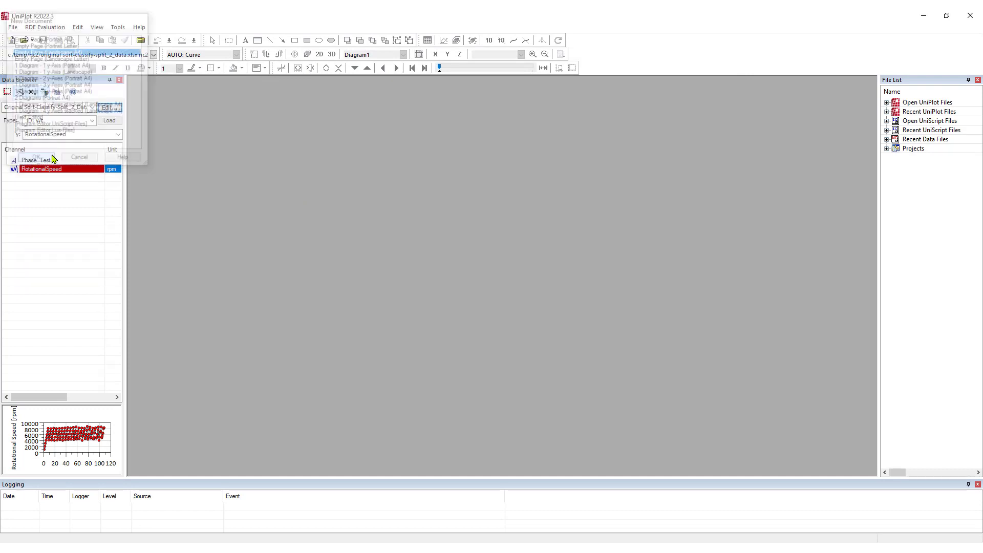
{"action": "left_click", "coordinate": [109, 121]}
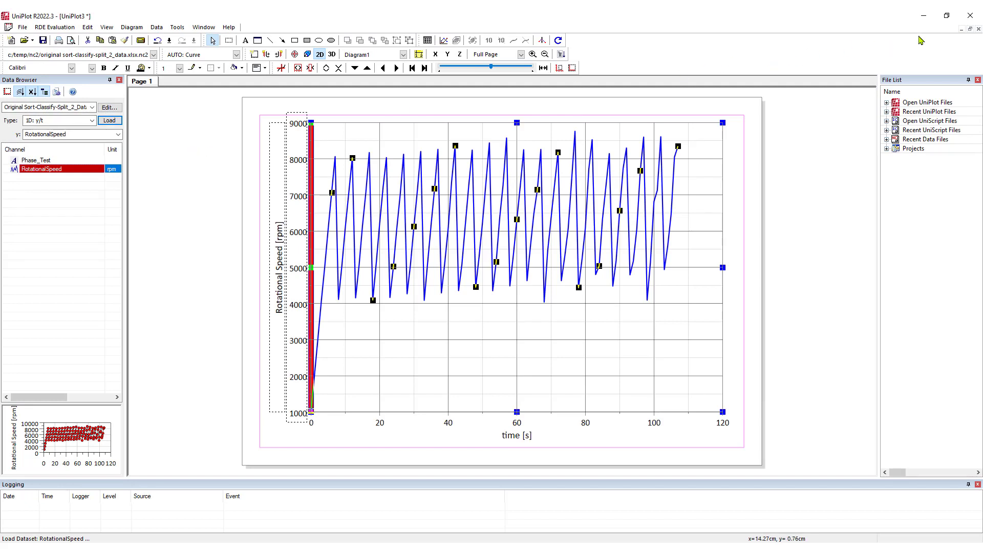
{"action": "left_click", "coordinate": [979, 29]}
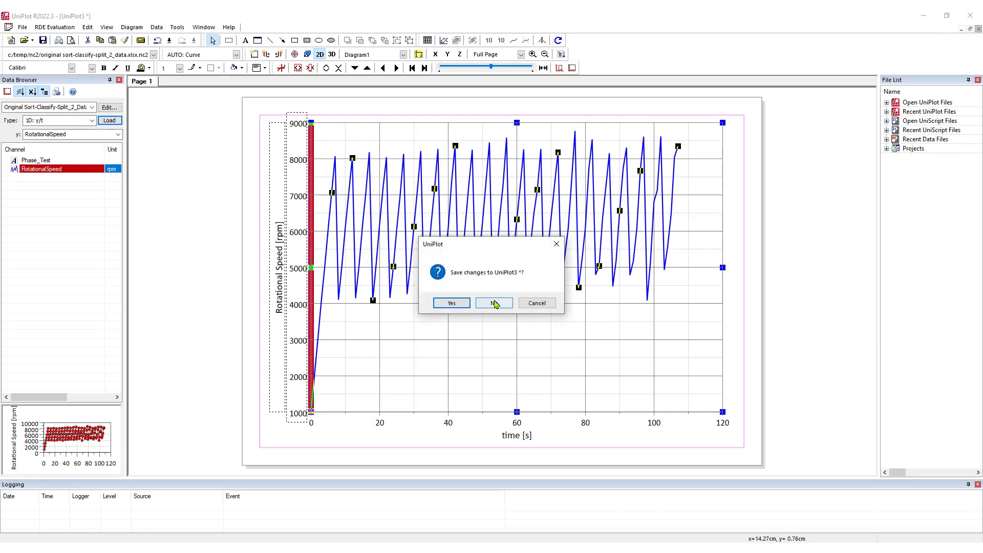
{"action": "left_click", "coordinate": [494, 303]}
Open the data file for editing, classify its records by the Phase_Test channel, and check the index column against the phases.
{"action": "left_click", "coordinate": [109, 108]}
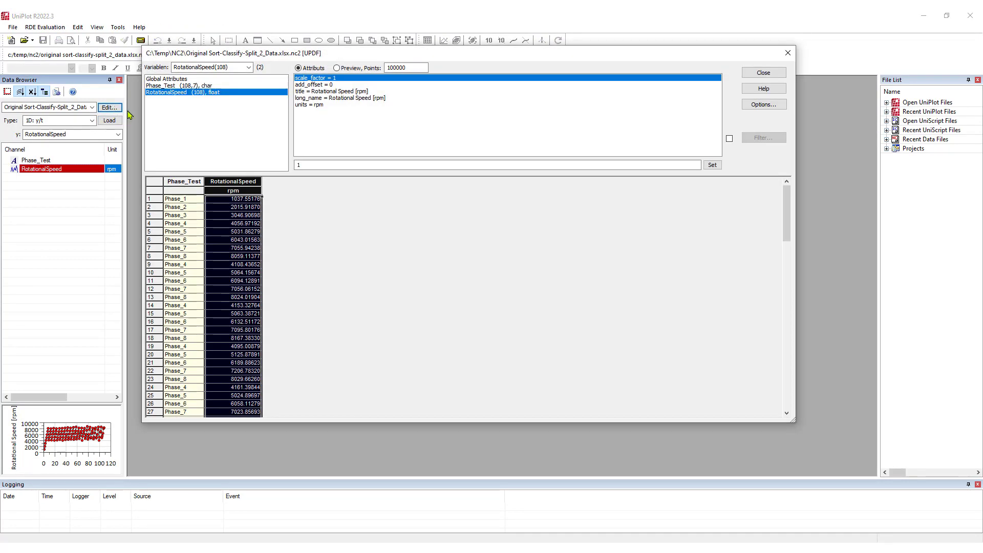
{"action": "right_click", "coordinate": [193, 220]}
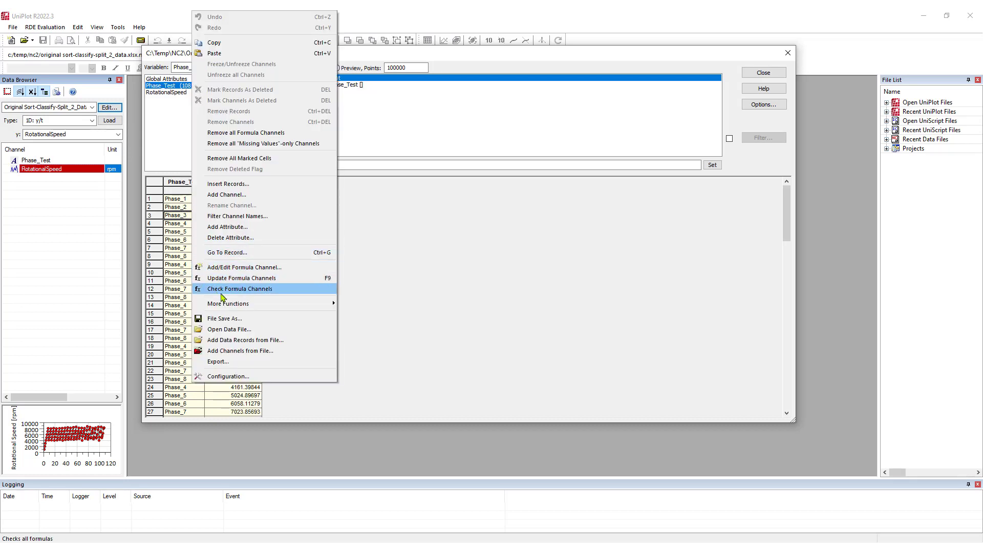
{"action": "mouse_move", "coordinate": [221, 307]}
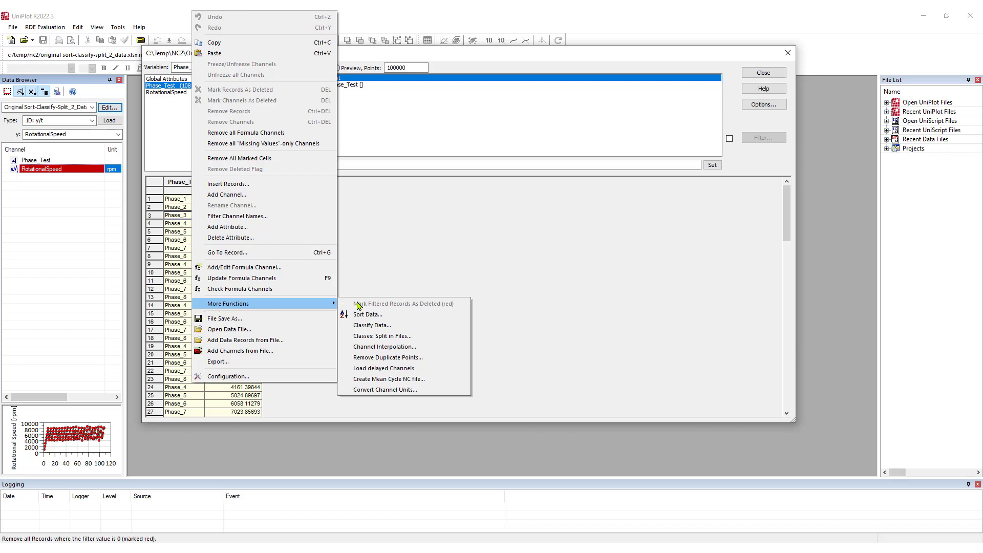
{"action": "left_click", "coordinate": [397, 327]}
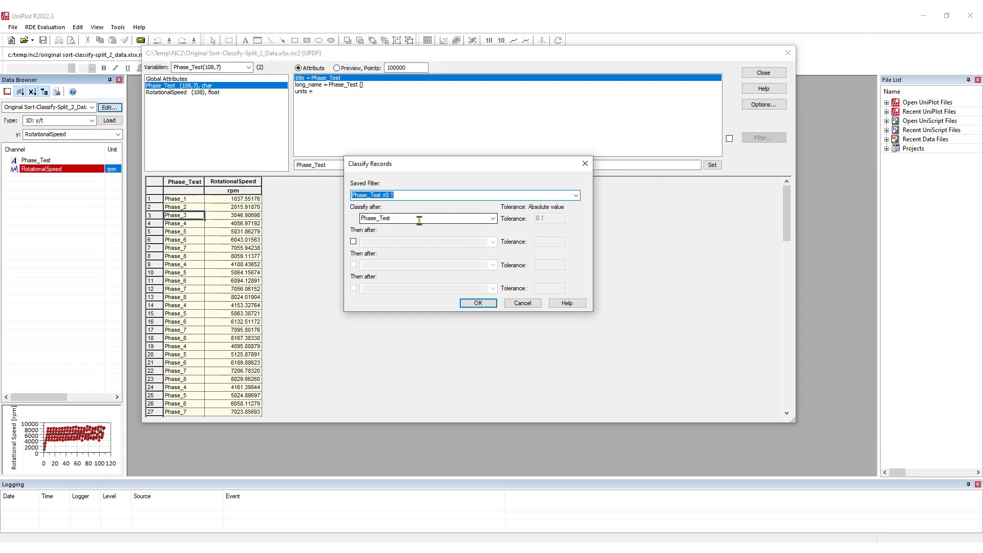
{"action": "left_click", "coordinate": [493, 219]}
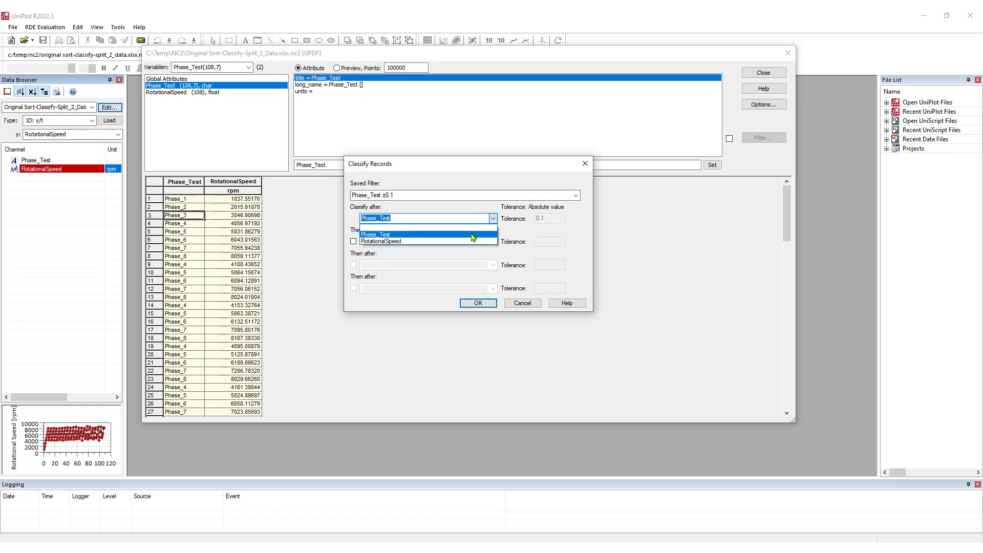
{"action": "left_click", "coordinate": [398, 235]}
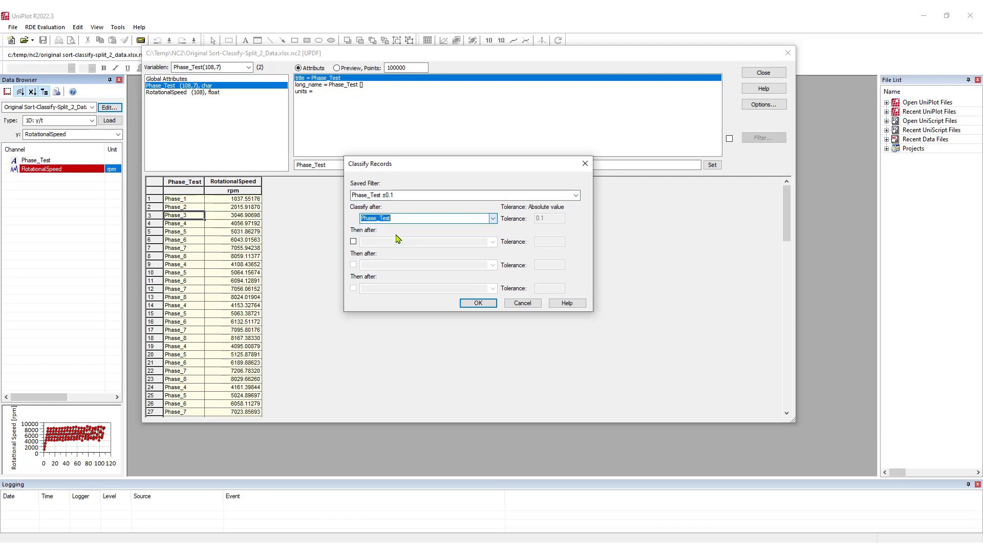
{"action": "left_click", "coordinate": [474, 303]}
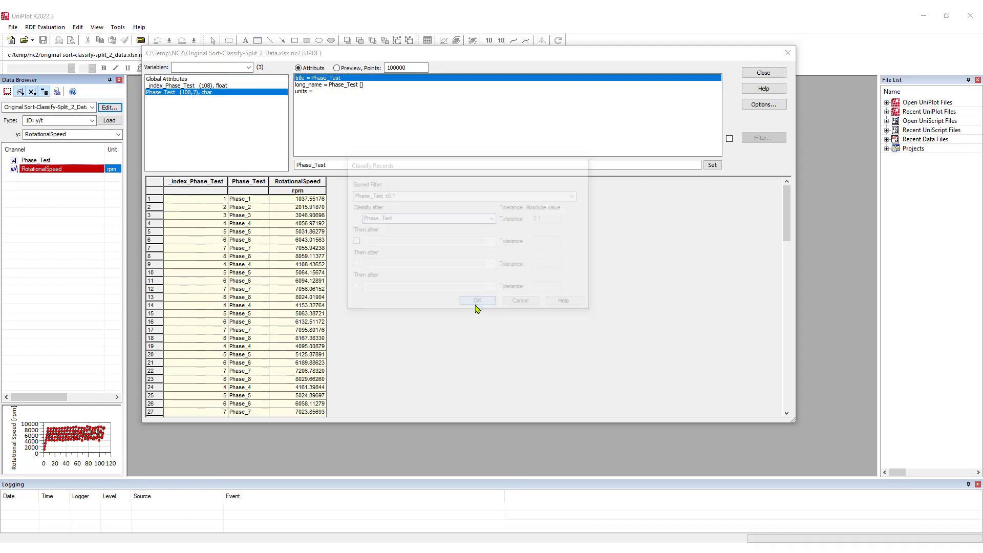
{"action": "left_click", "coordinate": [210, 183]}
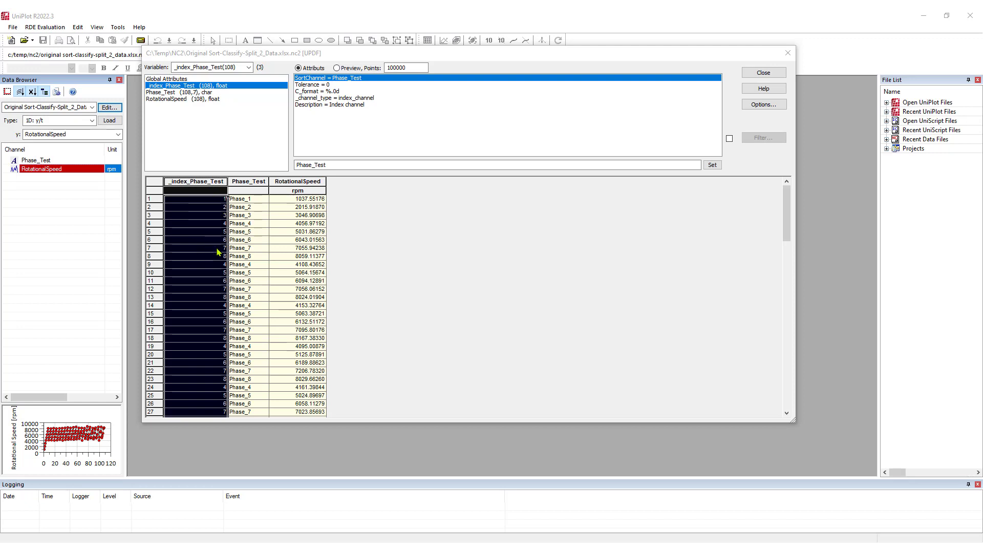
{"action": "left_click", "coordinate": [255, 248]}
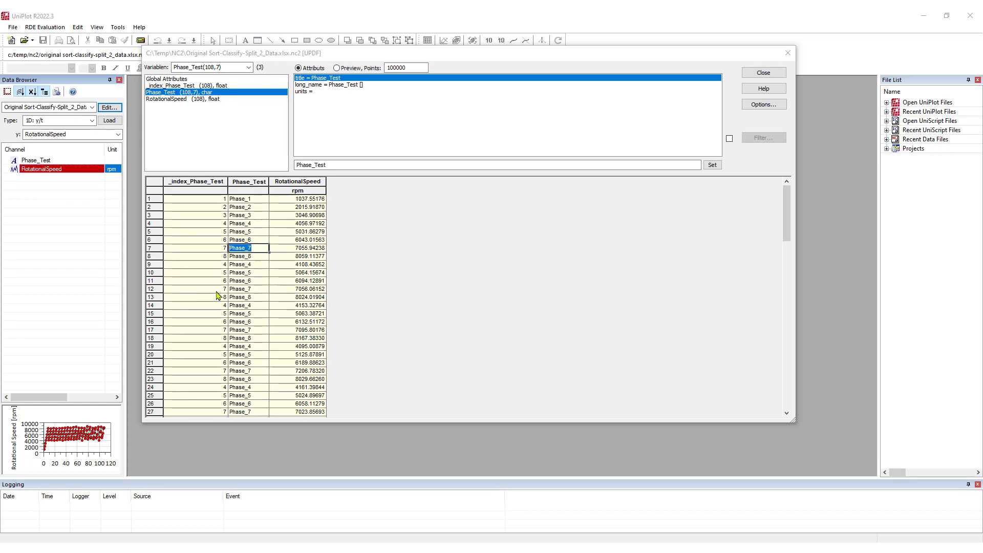
Split the classified data into multiple files using _index_Phase_Test as the index channel, and close the data editor.
{"action": "left_click", "coordinate": [262, 275]}
{"action": "right_click", "coordinate": [261, 274]}
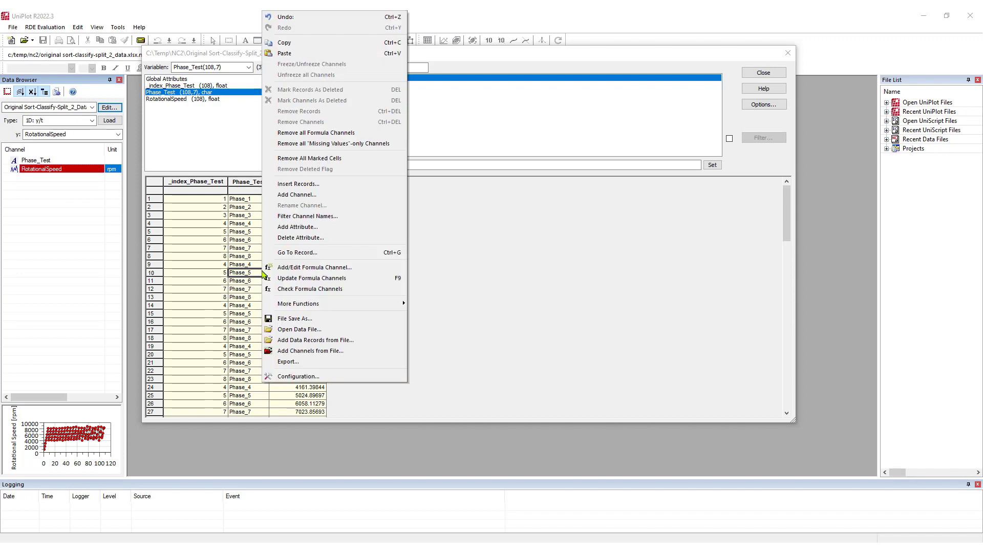
{"action": "mouse_move", "coordinate": [355, 306]}
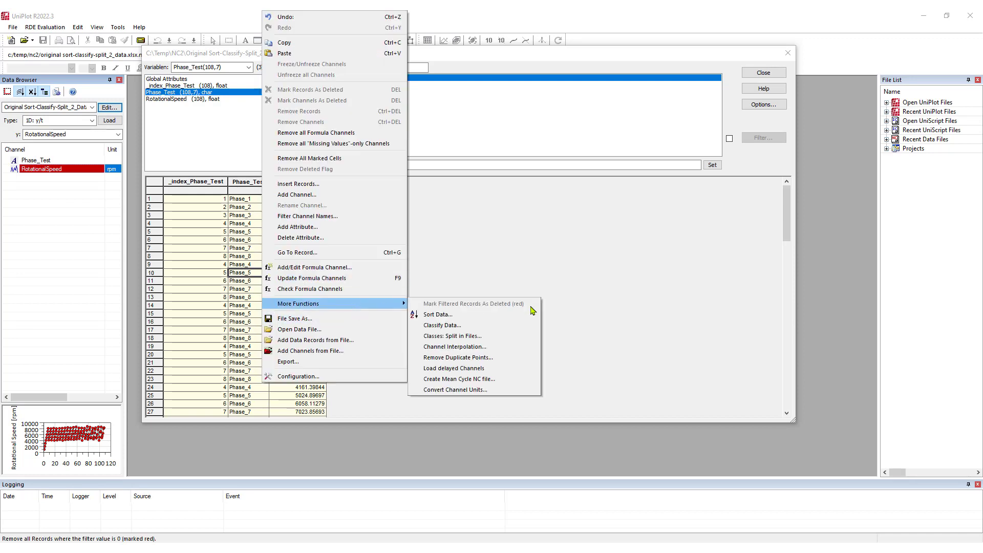
{"action": "left_click", "coordinate": [501, 337]}
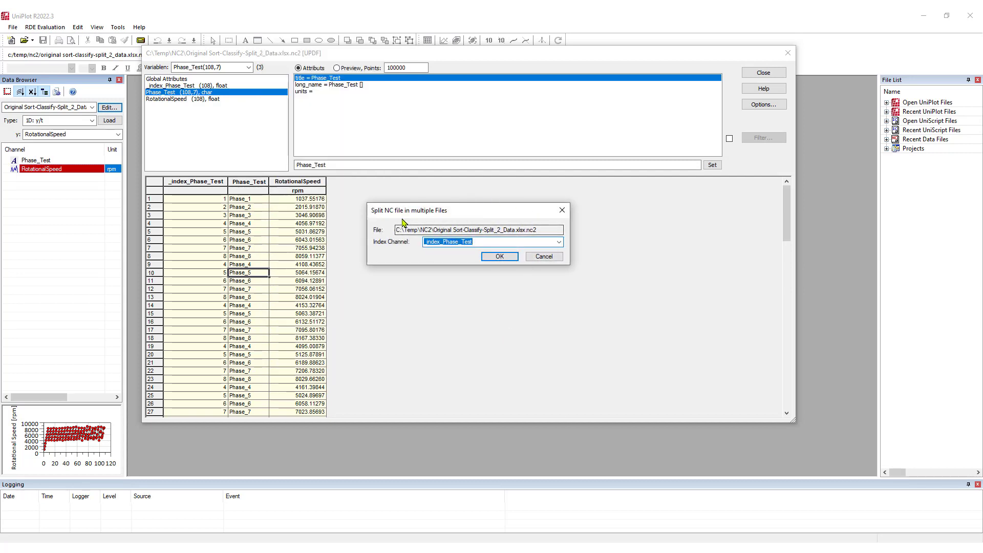
{"action": "left_click", "coordinate": [507, 259]}
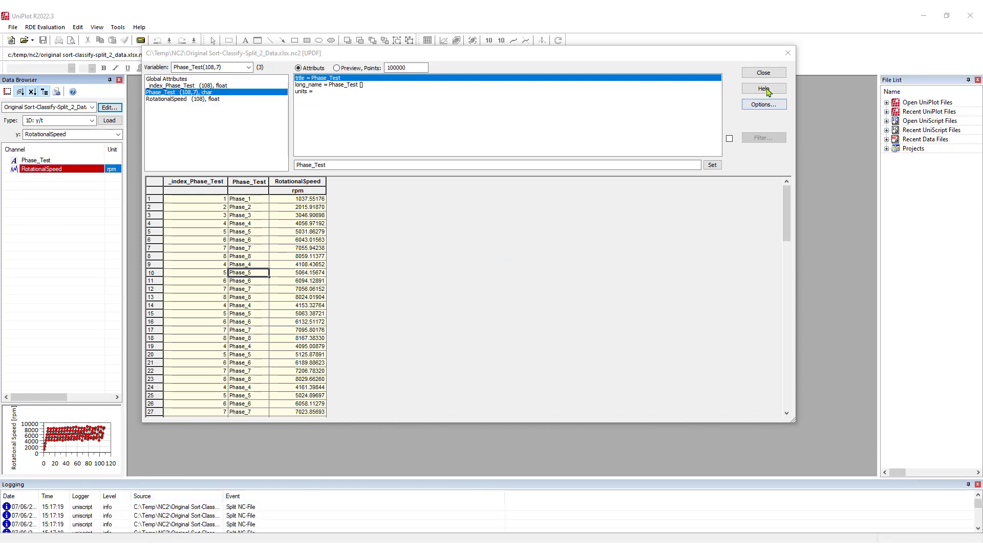
{"action": "left_click", "coordinate": [765, 73]}
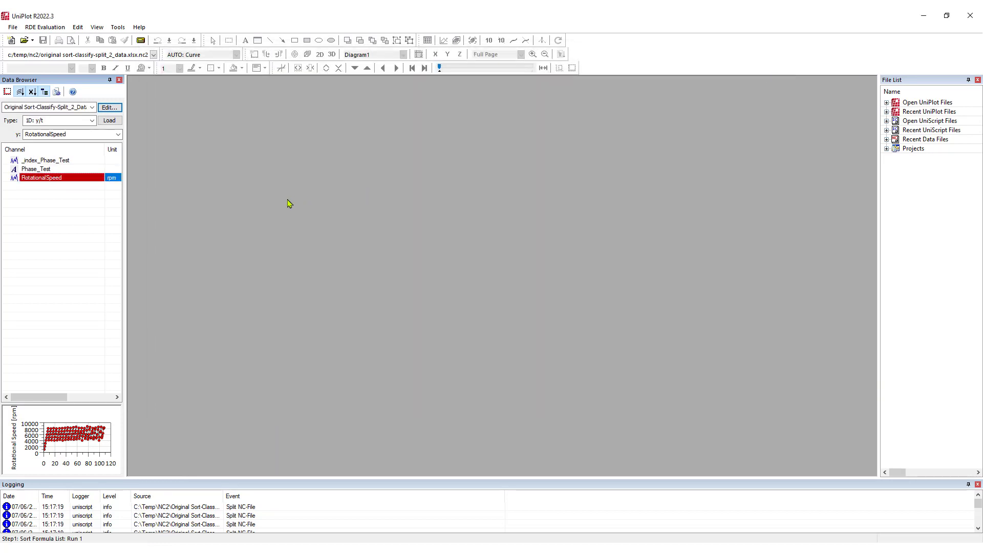
Import the split file "Original Sort-Classify-Split_2_Data.xlsx_Phase_Test=Phase_4_4.nc2" from the NC2 folder.
{"action": "left_click", "coordinate": [11, 28]}
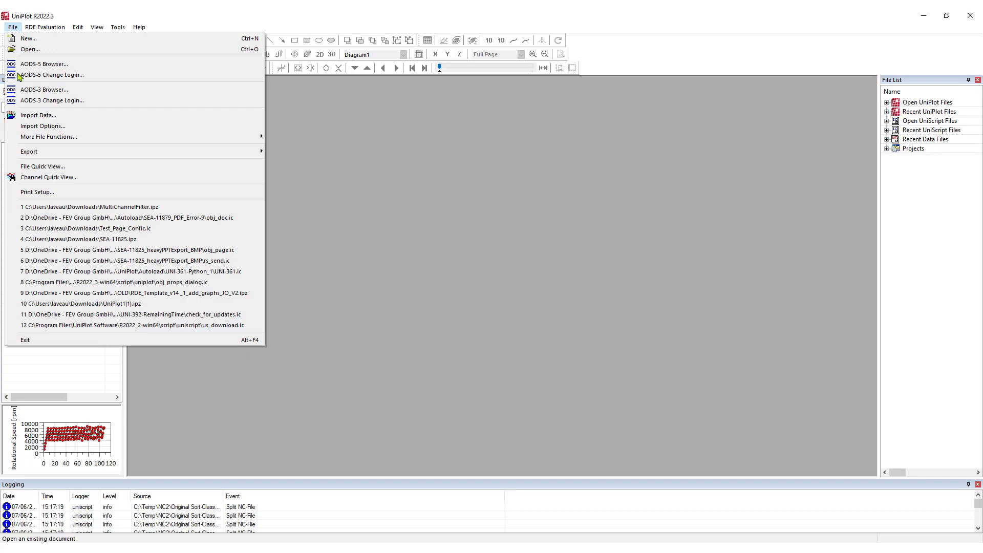
{"action": "left_click", "coordinate": [45, 116]}
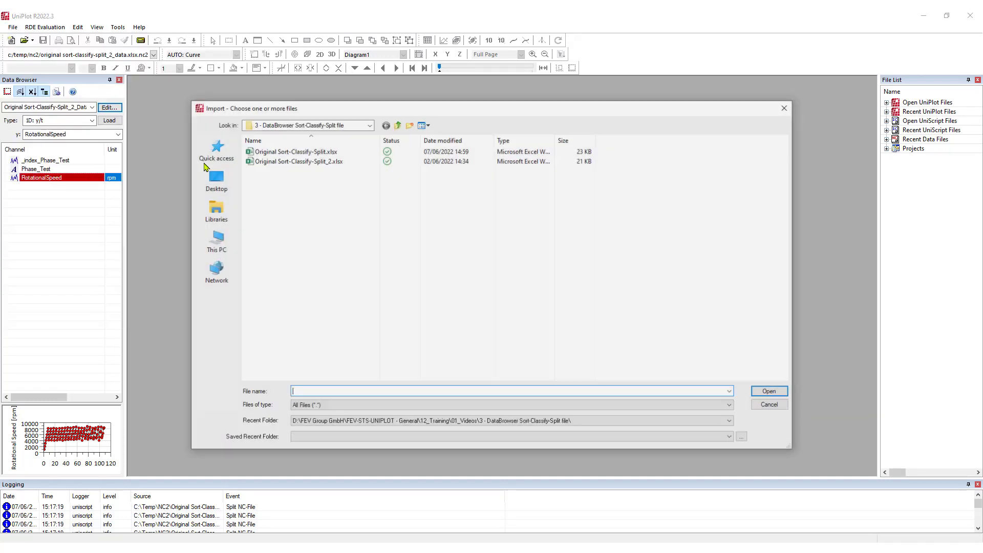
{"action": "left_click", "coordinate": [220, 148]}
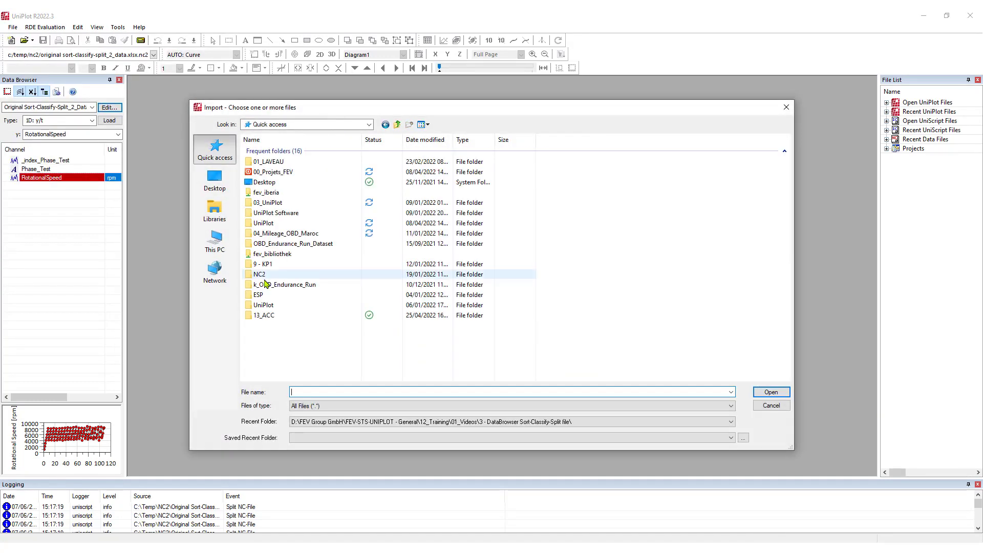
{"action": "double_click", "coordinate": [267, 276]}
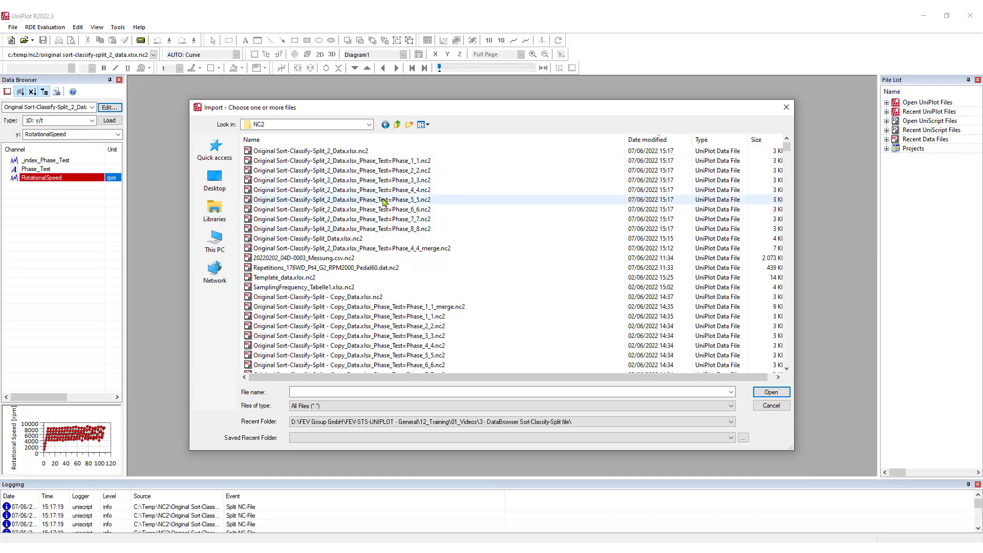
{"action": "left_click", "coordinate": [405, 191]}
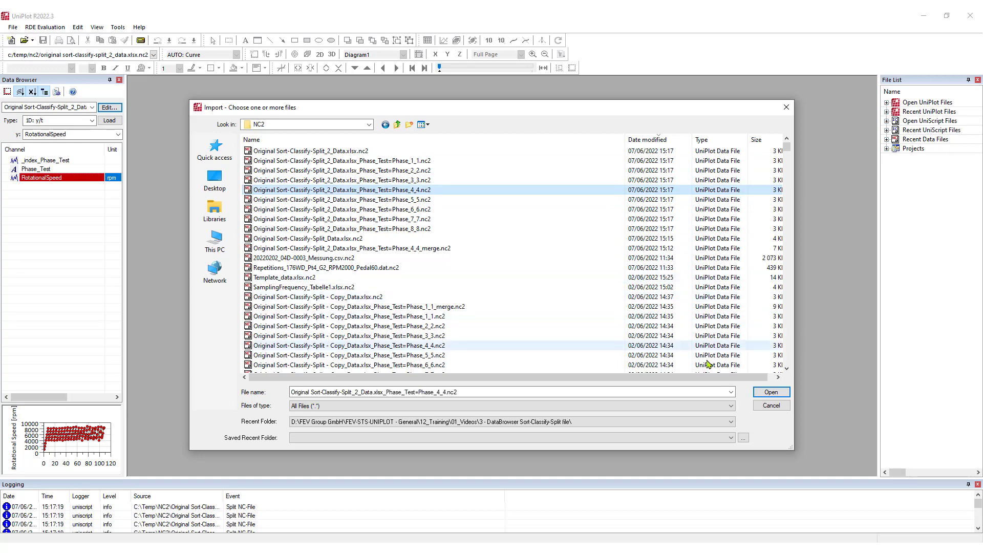
{"action": "left_click", "coordinate": [763, 392]}
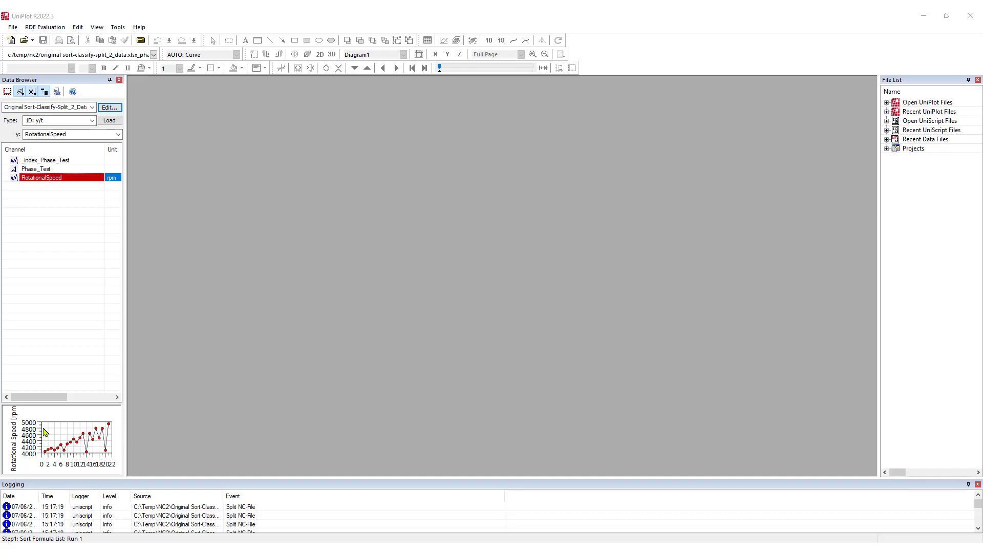
Add the channels from the Phase_5_5, Phase_6_6, Phase_7_7 and Phase_8_8 split files to the Phase_4 data, review them and close the editor.
{"action": "left_click", "coordinate": [107, 108]}
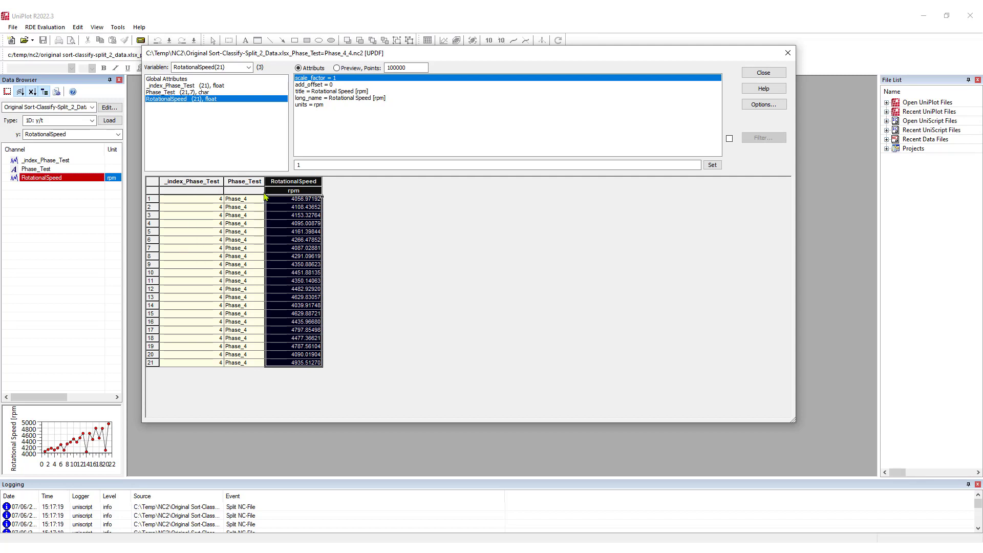
{"action": "right_click", "coordinate": [237, 220]}
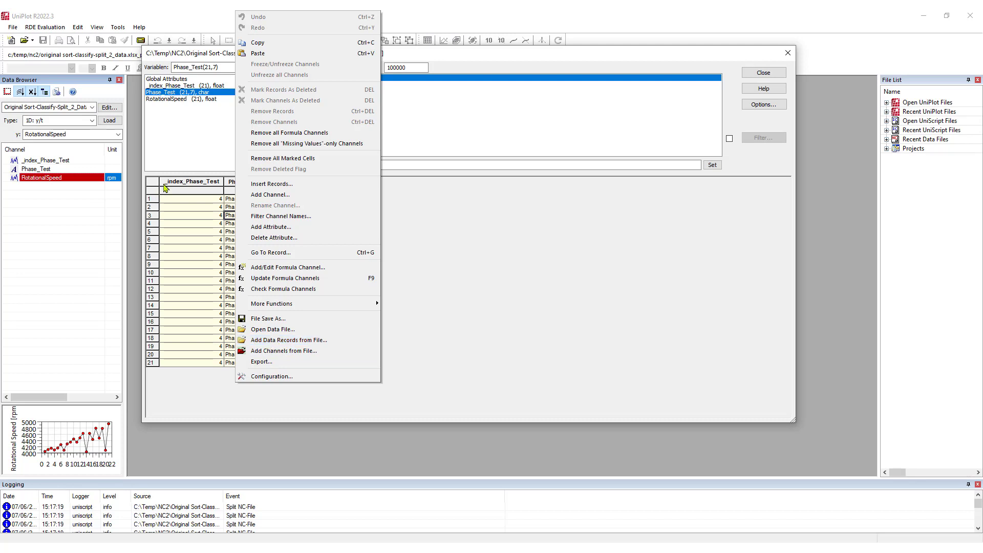
{"action": "left_click", "coordinate": [310, 351]}
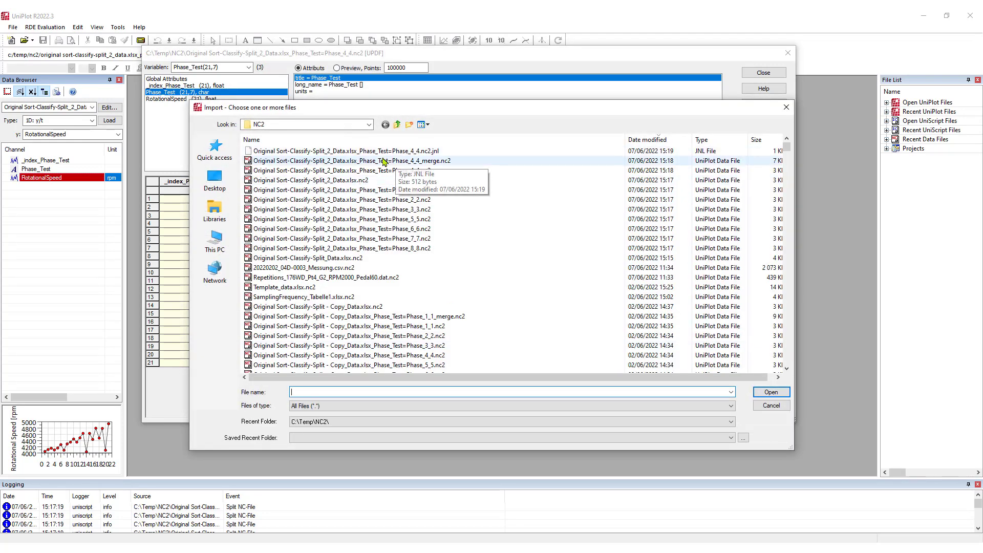
{"action": "left_click", "coordinate": [412, 220]}
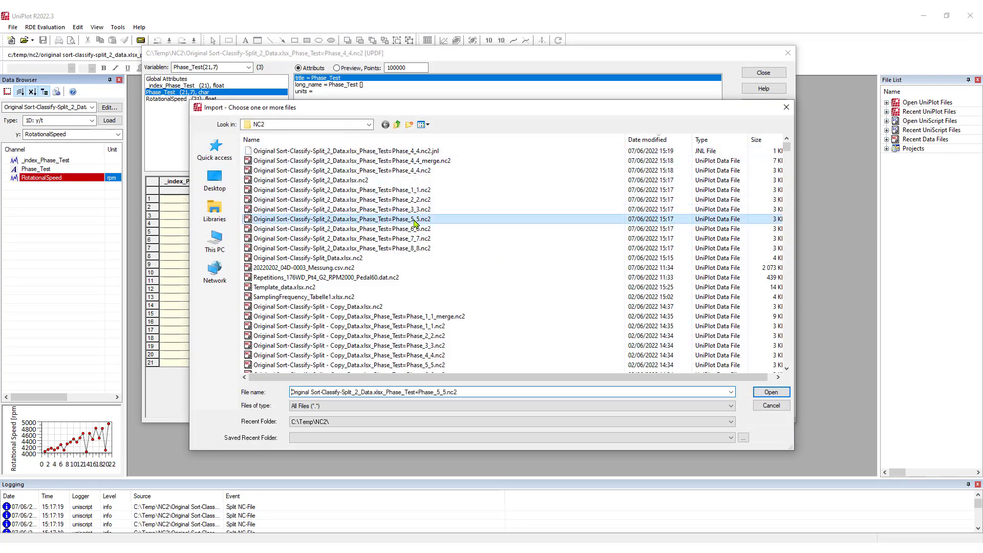
{"action": "left_click", "coordinate": [419, 251], "text": "shift"}
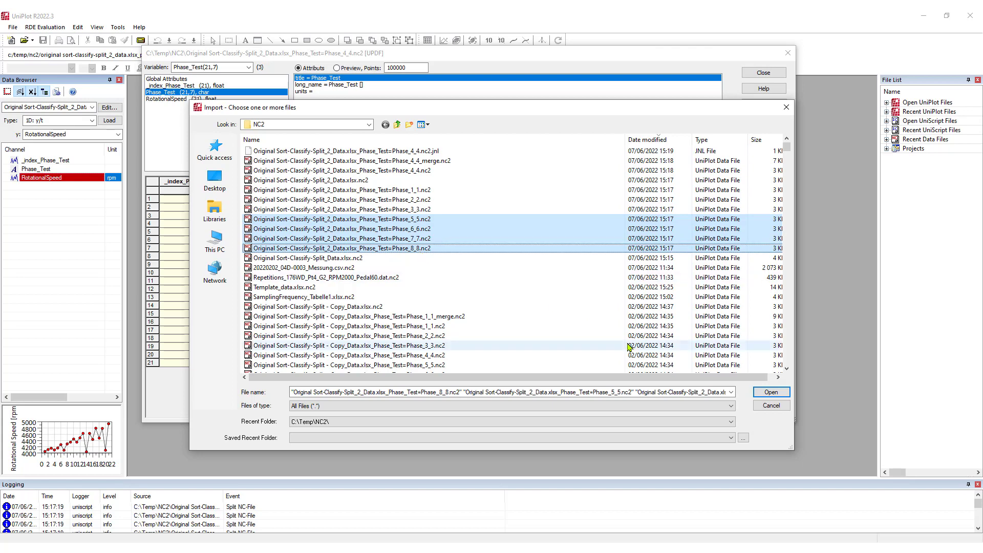
{"action": "left_click", "coordinate": [777, 393]}
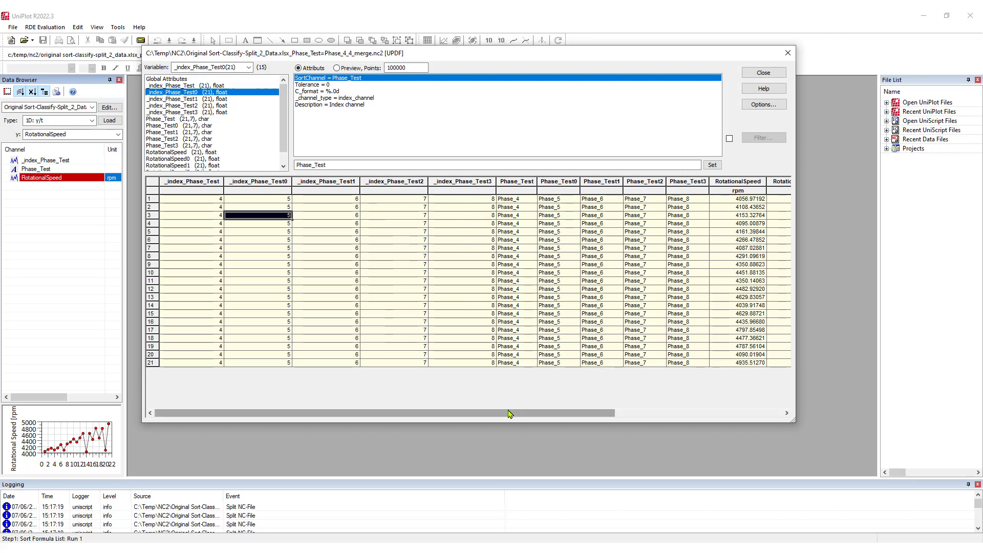
{"action": "left_click_drag", "start_coordinate": [510, 414], "coordinate": [683, 413]}
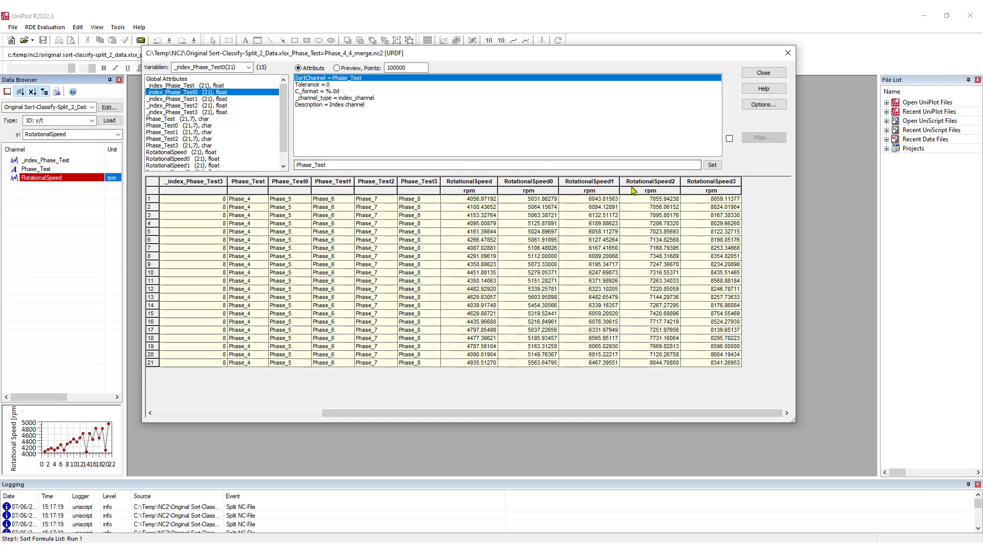
{"action": "left_click", "coordinate": [763, 73]}
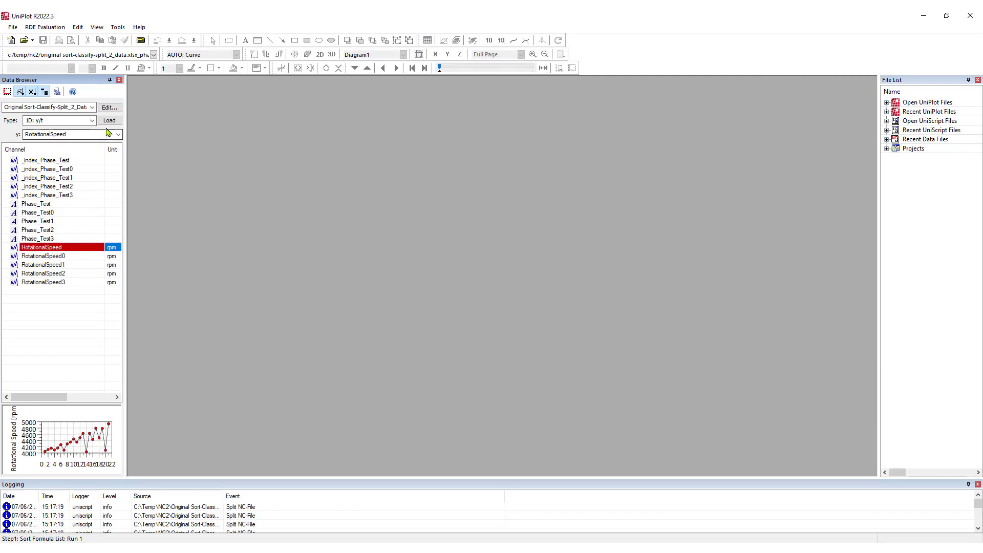
Create an empty Portrait A4 page and plot the merged file's RotationalSpeed channel on it as 1D y/t data.
{"action": "left_click", "coordinate": [12, 40]}
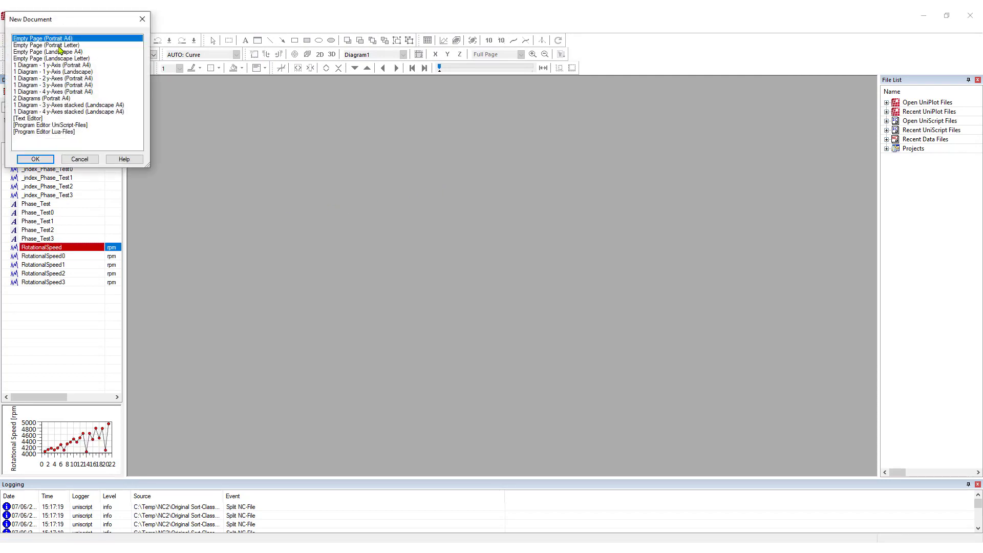
{"action": "left_click", "coordinate": [36, 159]}
{"action": "left_click", "coordinate": [110, 121]}
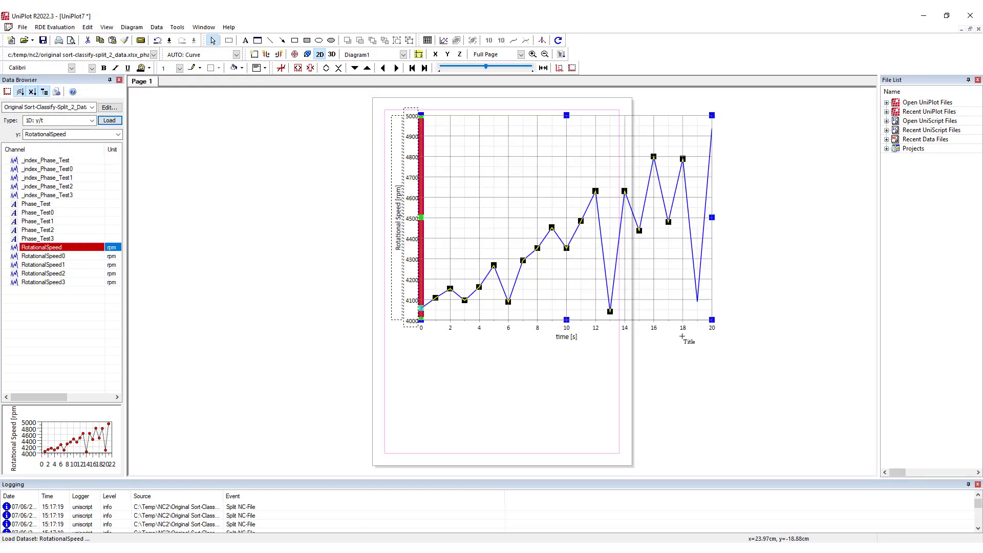
Resize the diagram to about 14.5 × 25 cm, add RotationalSpeed0 as a separate curve without replacing existing data, and rescale all axes.
{"action": "left_click_drag", "start_coordinate": [712, 320], "coordinate": [600, 425]}
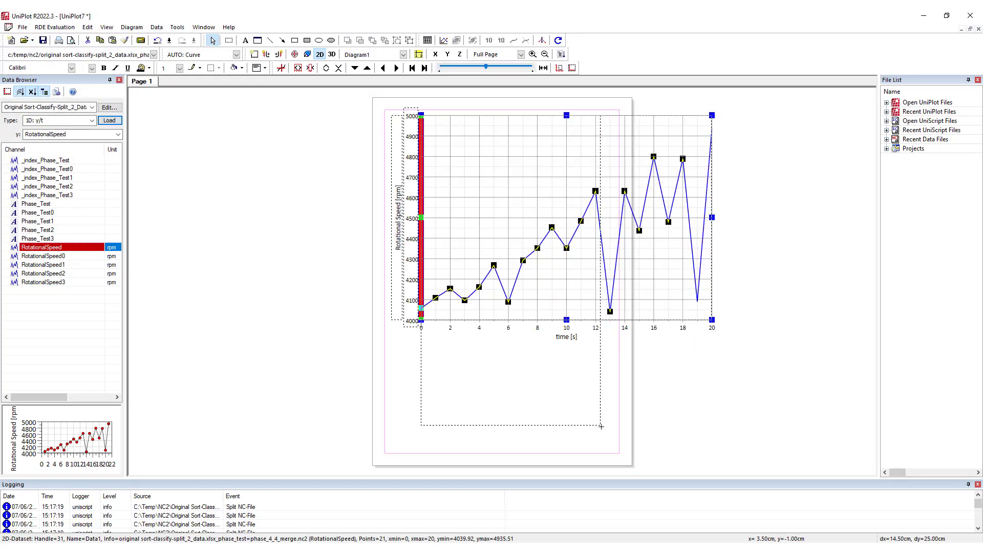
{"action": "left_click", "coordinate": [50, 256]}
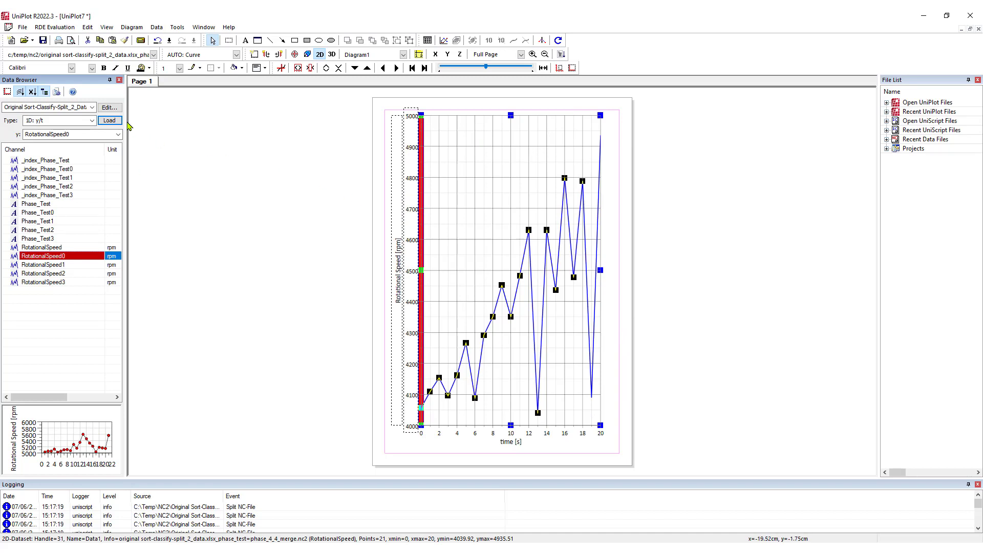
{"action": "left_click", "coordinate": [110, 121]}
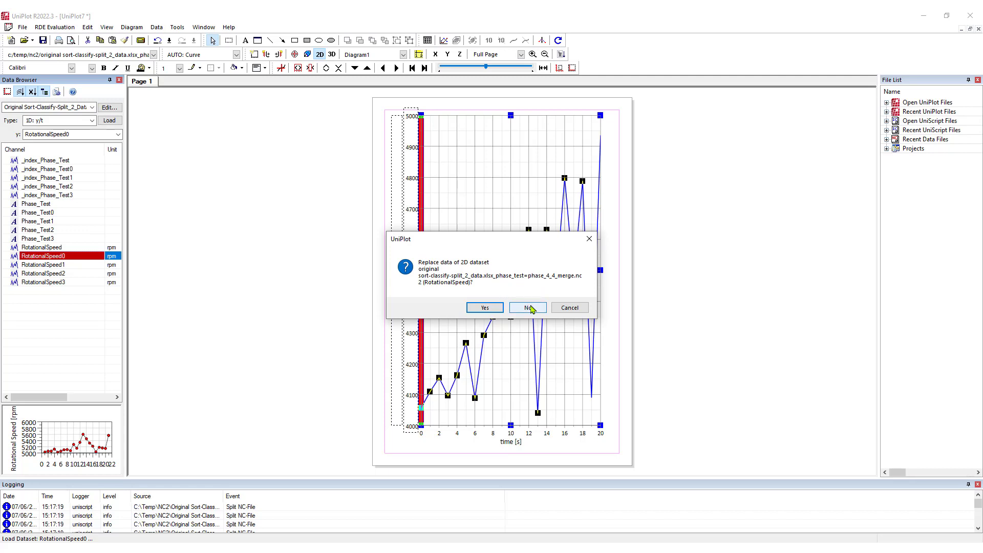
{"action": "left_click", "coordinate": [527, 307]}
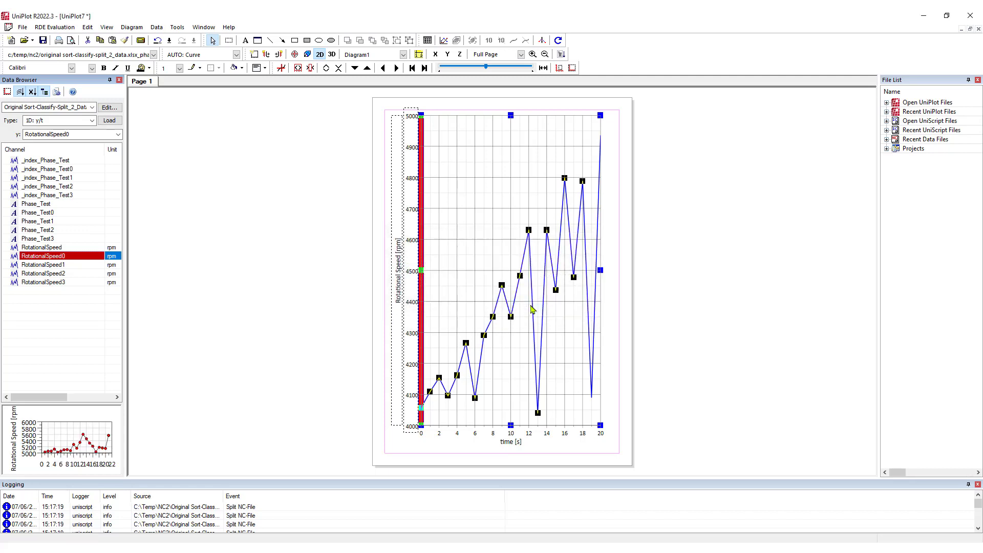
{"action": "left_click", "coordinate": [574, 69]}
Add RotationalSpeed1 and RotationalSpeed2 to the diagram as separate curves without replacing existing data, rescaling all axes.
{"action": "left_click", "coordinate": [47, 266]}
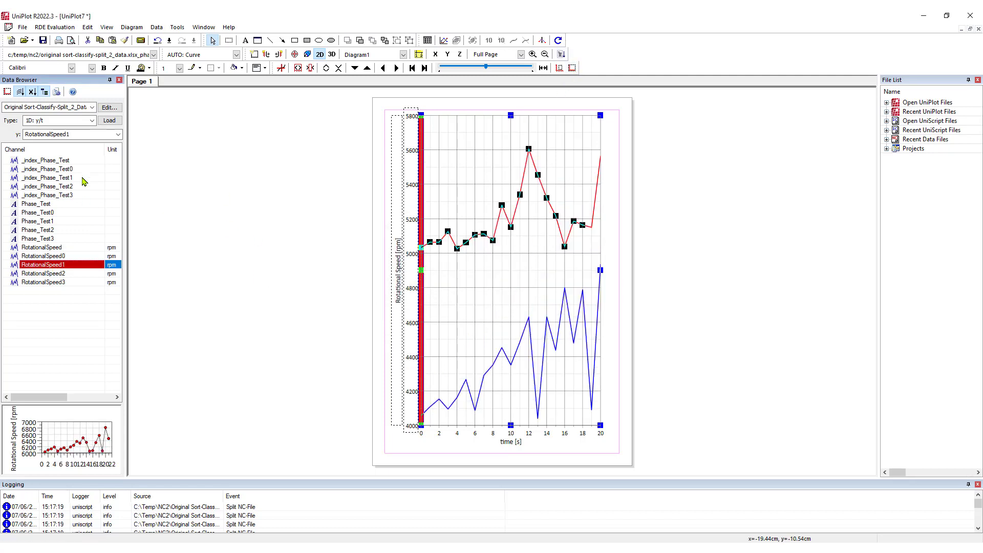
{"action": "left_click", "coordinate": [109, 121]}
{"action": "left_click", "coordinate": [526, 310]}
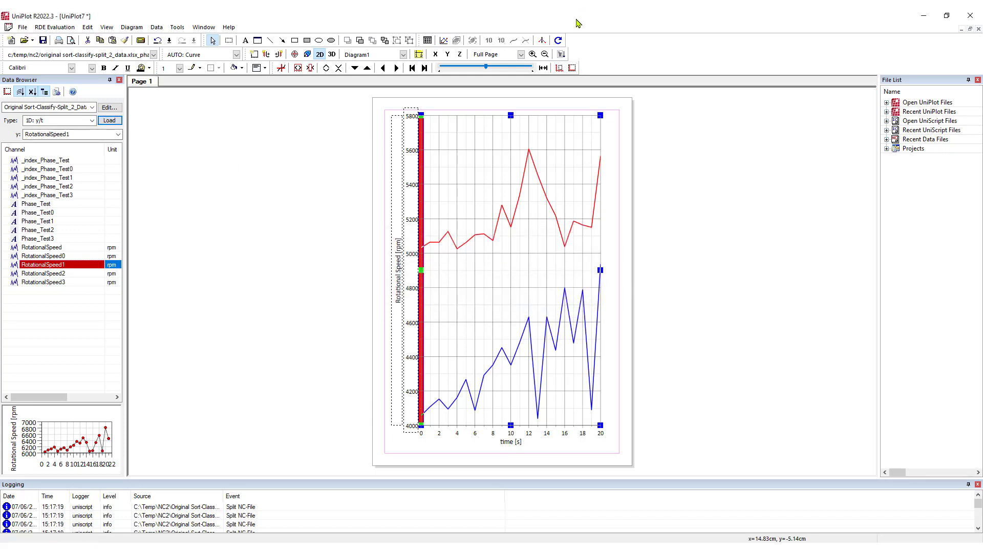
{"action": "left_click", "coordinate": [573, 68]}
{"action": "left_click", "coordinate": [54, 273]}
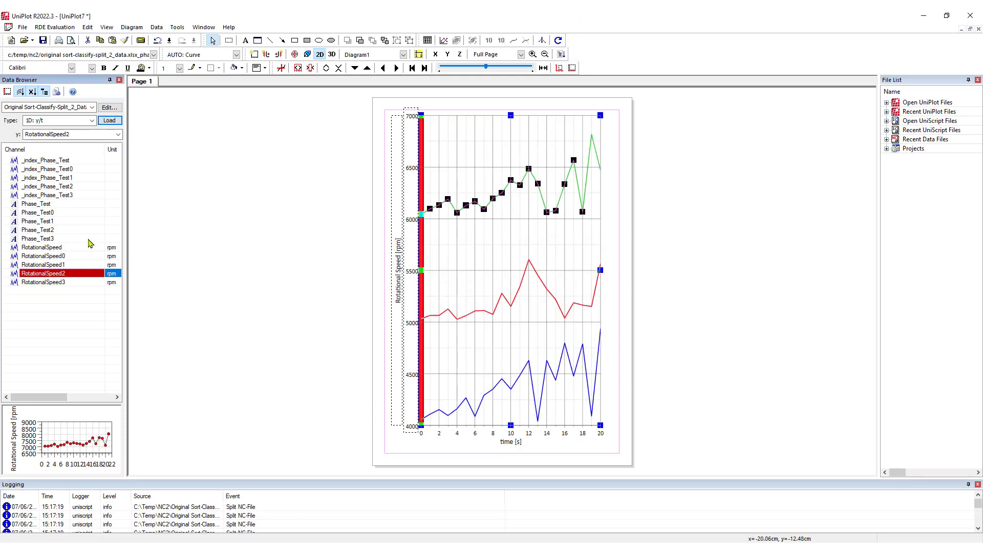
{"action": "left_click", "coordinate": [109, 121]}
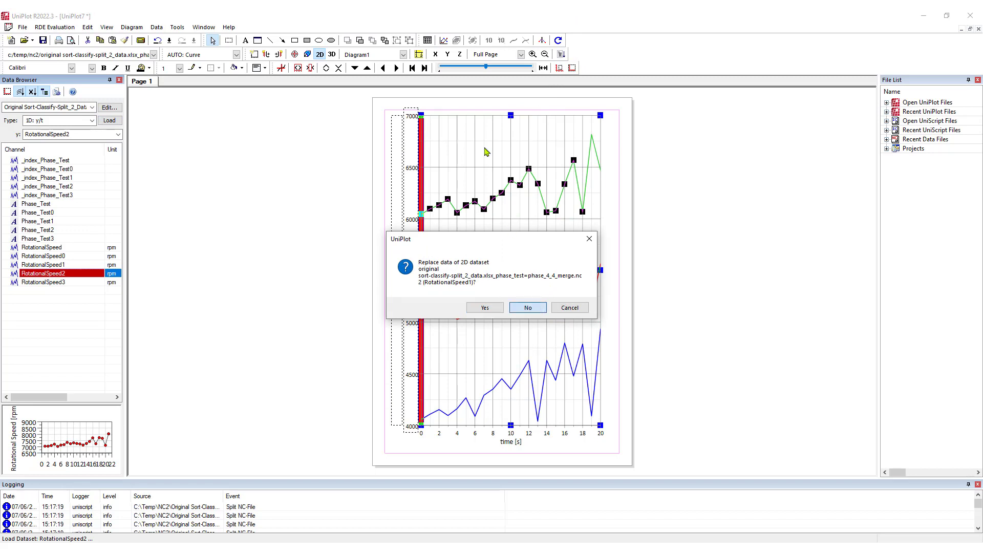
{"action": "left_click", "coordinate": [528, 307]}
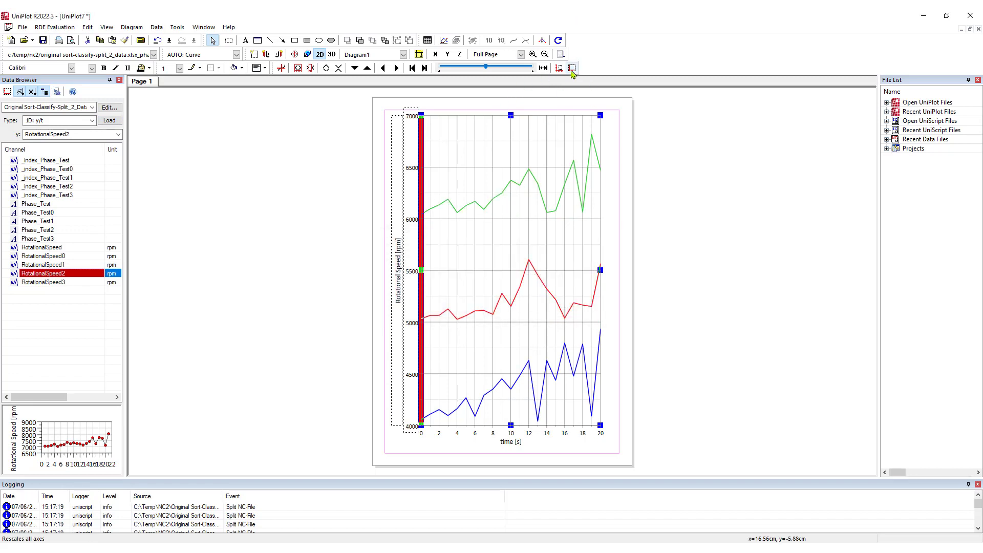
Add RotationalSpeed3 to the diagram as a separate curve, rescale all axes and deselect the diagram.
{"action": "left_click", "coordinate": [44, 282]}
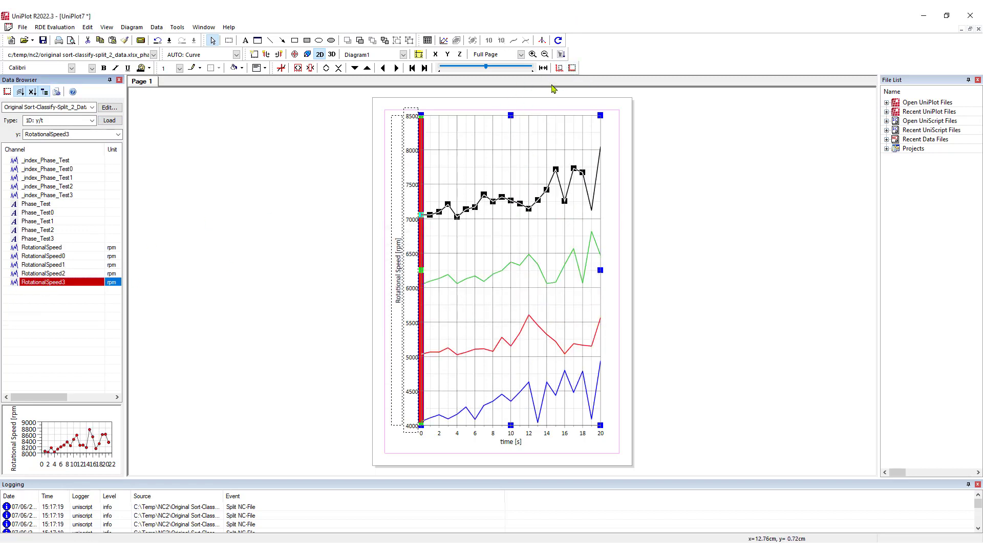
{"action": "left_click", "coordinate": [109, 121]}
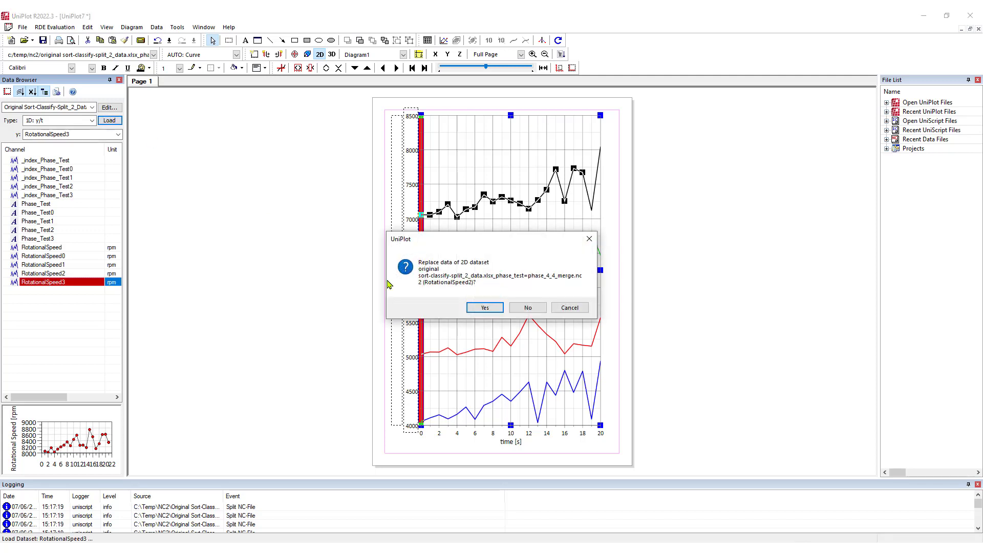
{"action": "left_click", "coordinate": [527, 308]}
{"action": "left_click", "coordinate": [694, 283]}
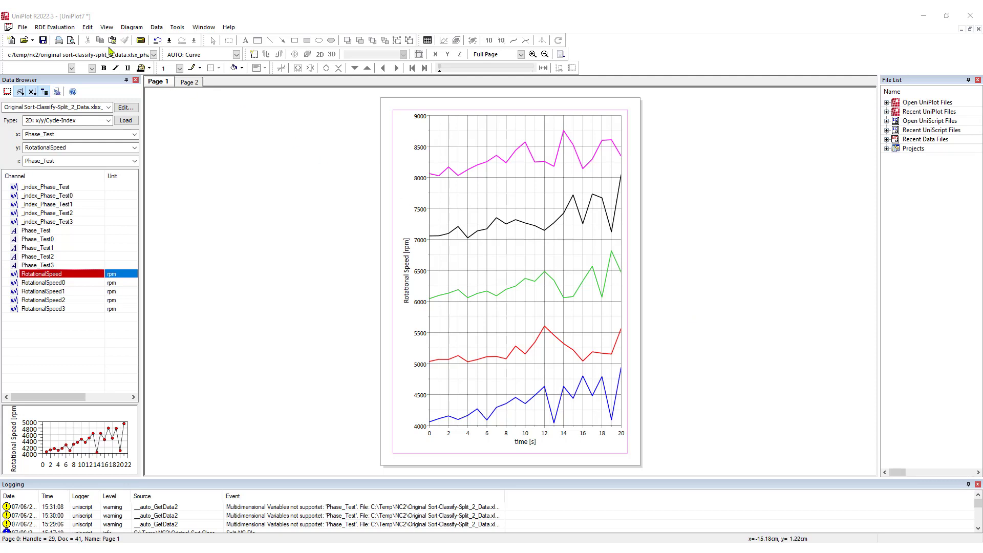
Import the original Excel file "Original Sort-Classify-Split_2.xlsx" again.
{"action": "left_click", "coordinate": [24, 28]}
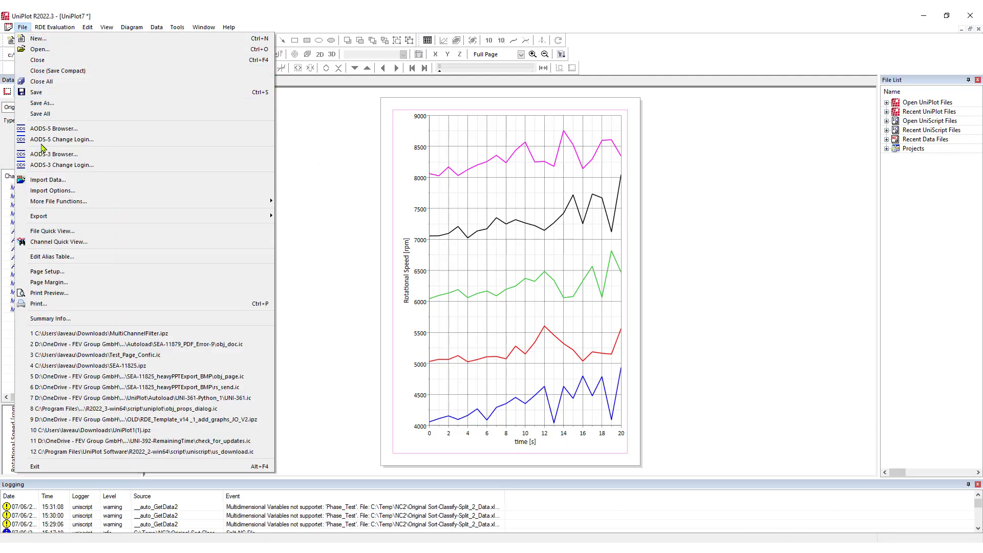
{"action": "left_click", "coordinate": [52, 180]}
{"action": "left_click", "coordinate": [287, 171]}
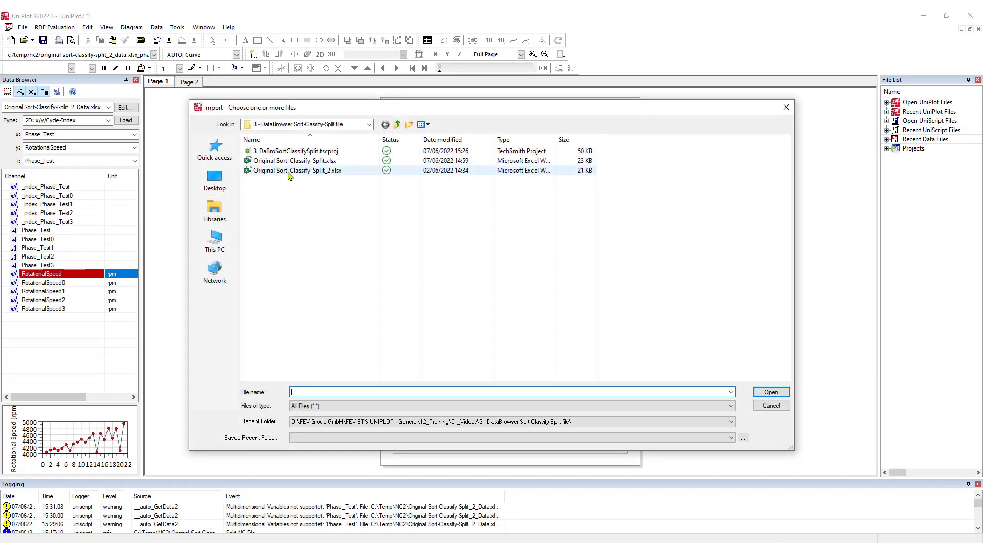
{"action": "left_click", "coordinate": [772, 393]}
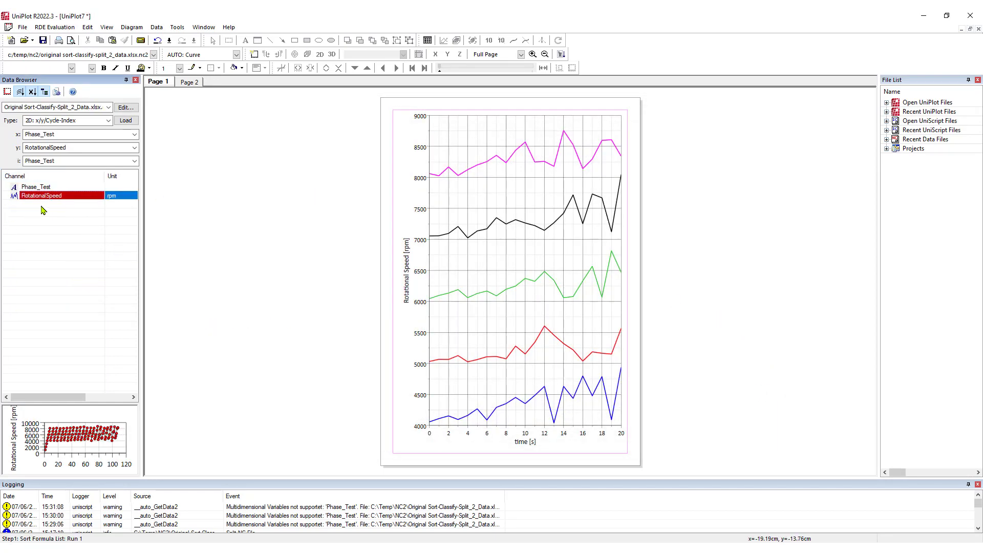
Sort the imported file's records by RotationalSpeed in ascending order, review the sorted rows and close the data editor.
{"action": "left_click", "coordinate": [132, 111]}
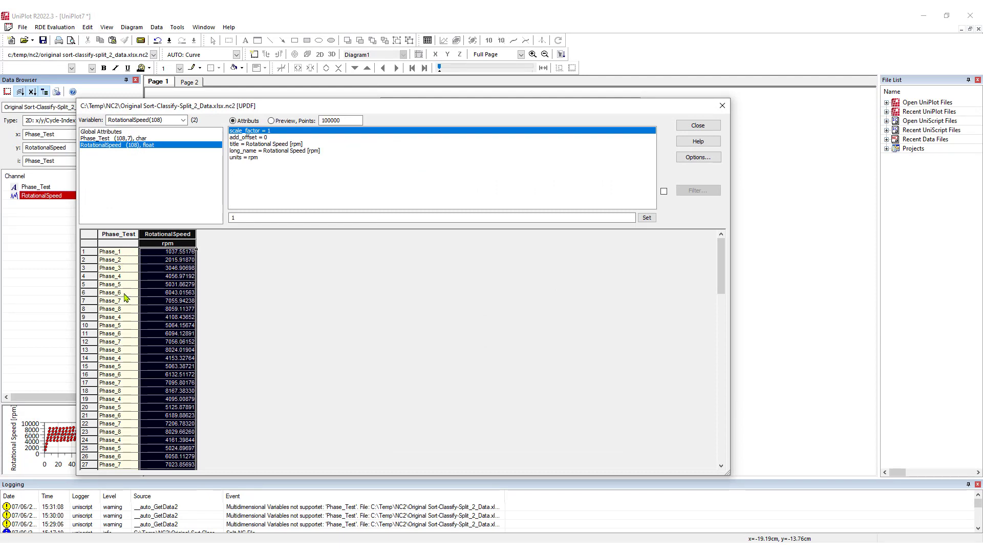
{"action": "right_click", "coordinate": [152, 309]}
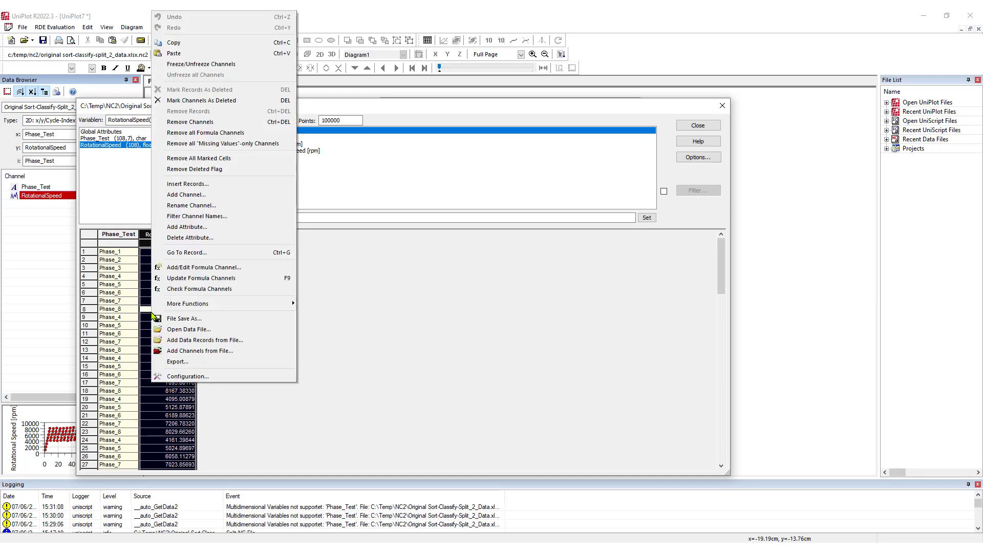
{"action": "mouse_move", "coordinate": [273, 307]}
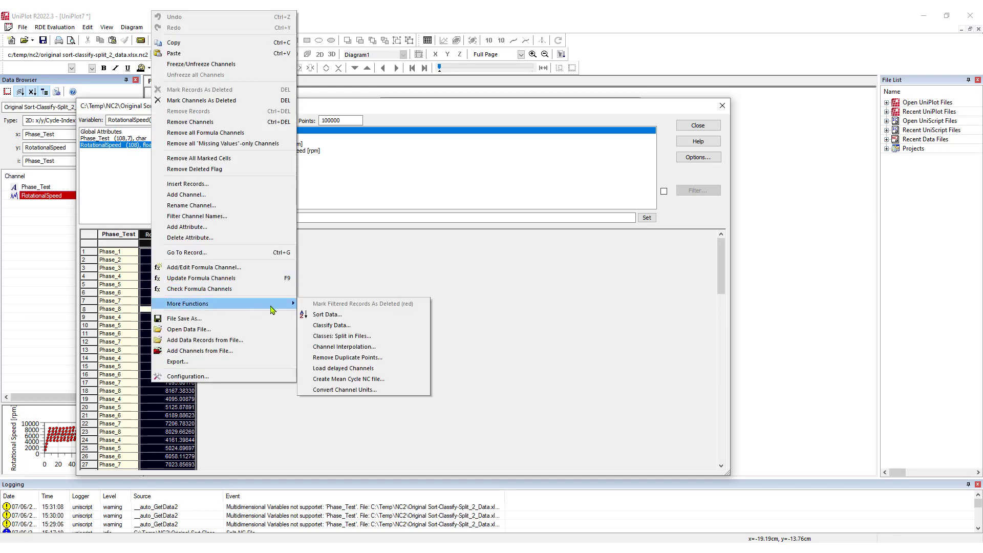
{"action": "left_click", "coordinate": [335, 316]}
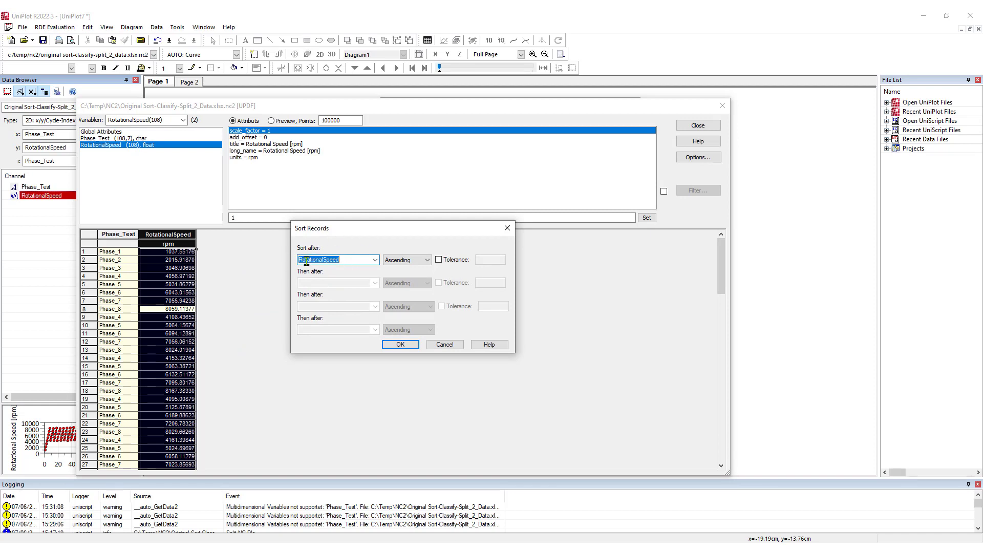
{"action": "left_click", "coordinate": [411, 345]}
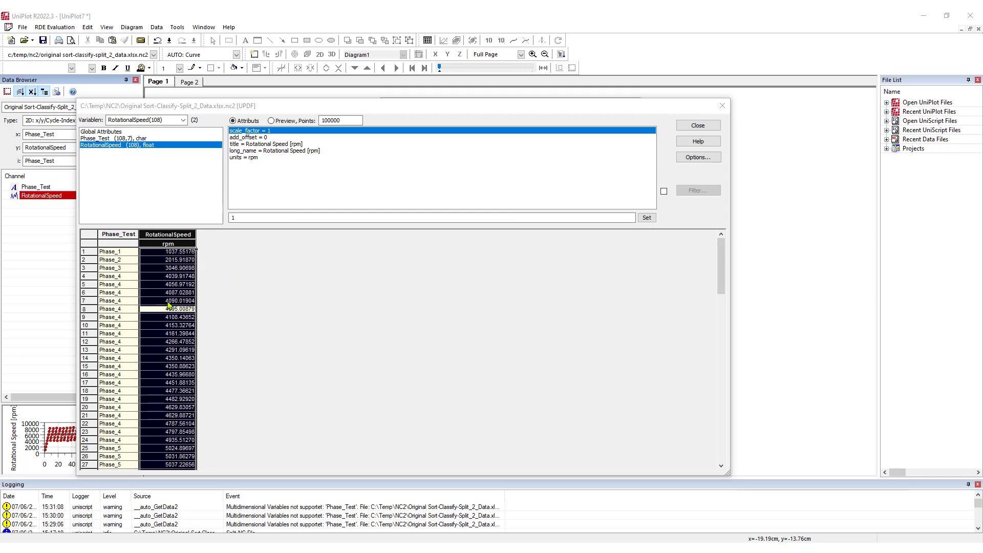
{"action": "scroll", "coordinate": [177, 307], "scroll_direction": "down", "scroll_amount": 14}
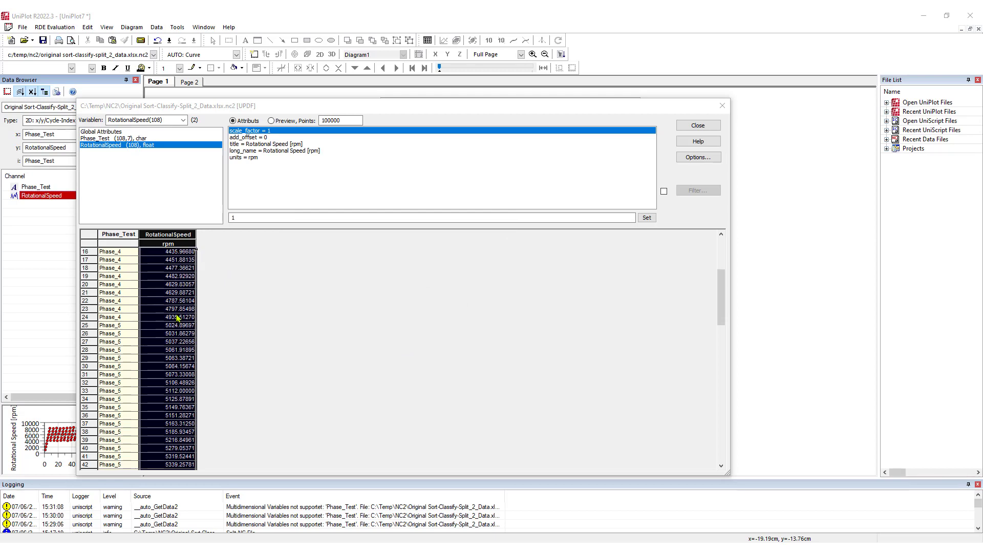
{"action": "scroll", "coordinate": [177, 318], "scroll_direction": "down", "scroll_amount": 10}
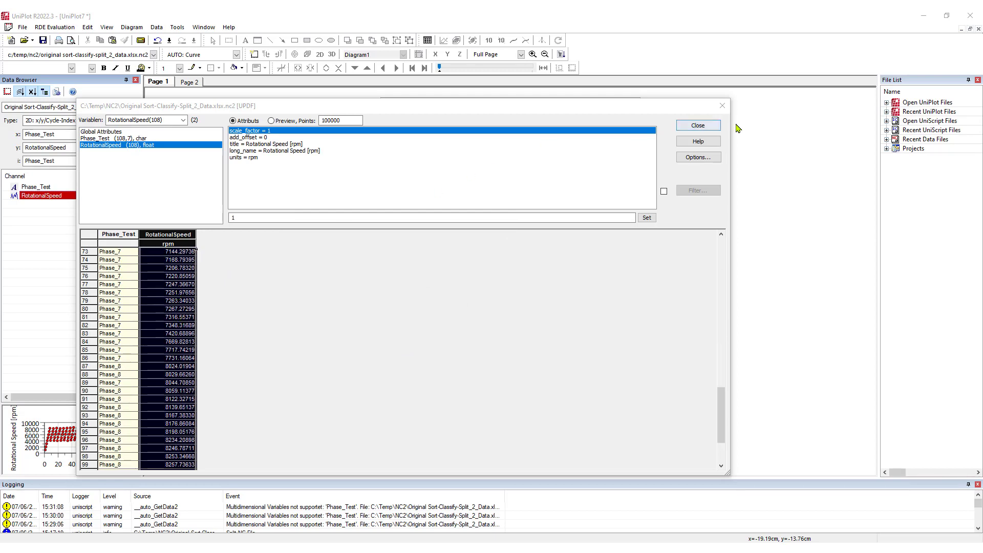
{"action": "left_click", "coordinate": [685, 128]}
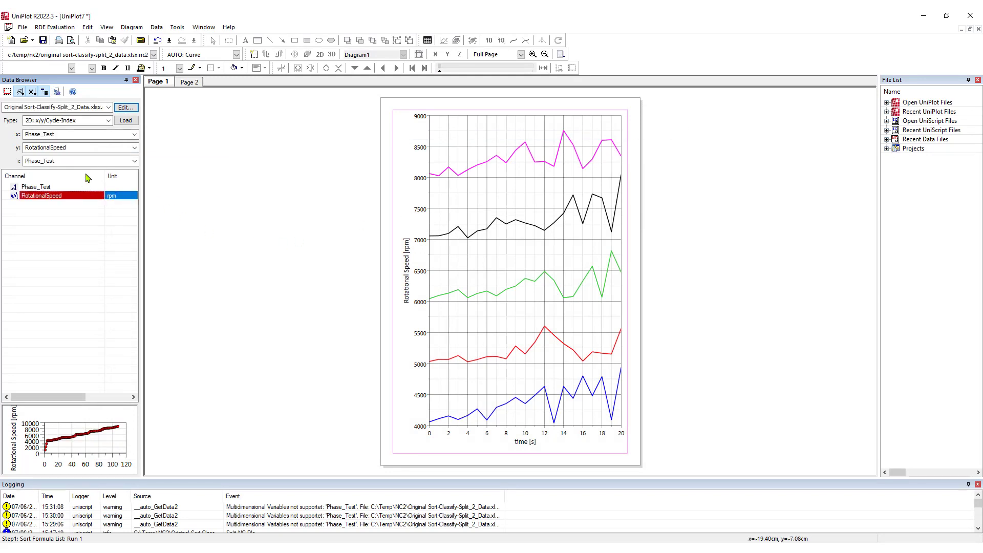
Plot the sorted RotationalSpeed channel on the empty Page 2 as 1D y/t data and resize the diagram to fit within the page margins.
{"action": "right_click", "coordinate": [187, 82]}
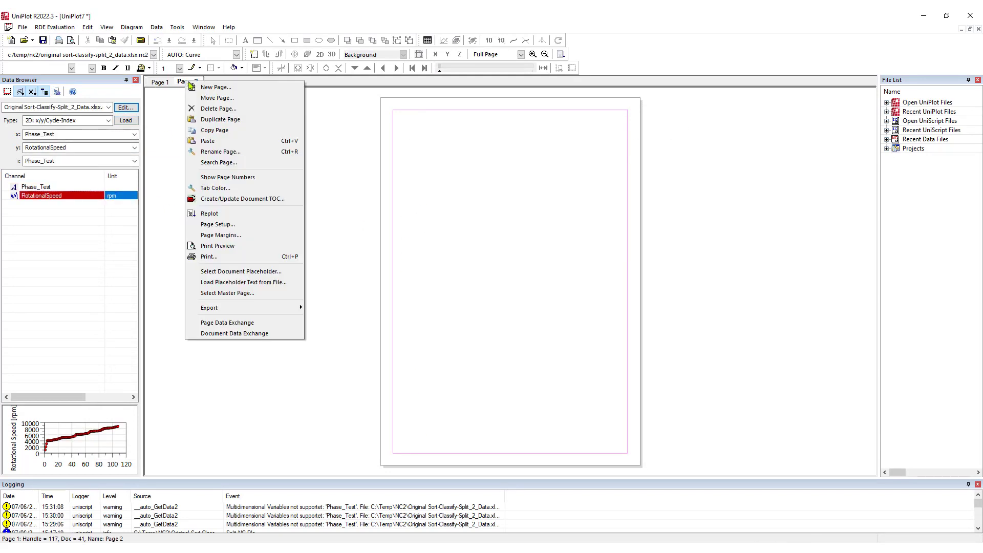
{"action": "left_click", "coordinate": [195, 87]}
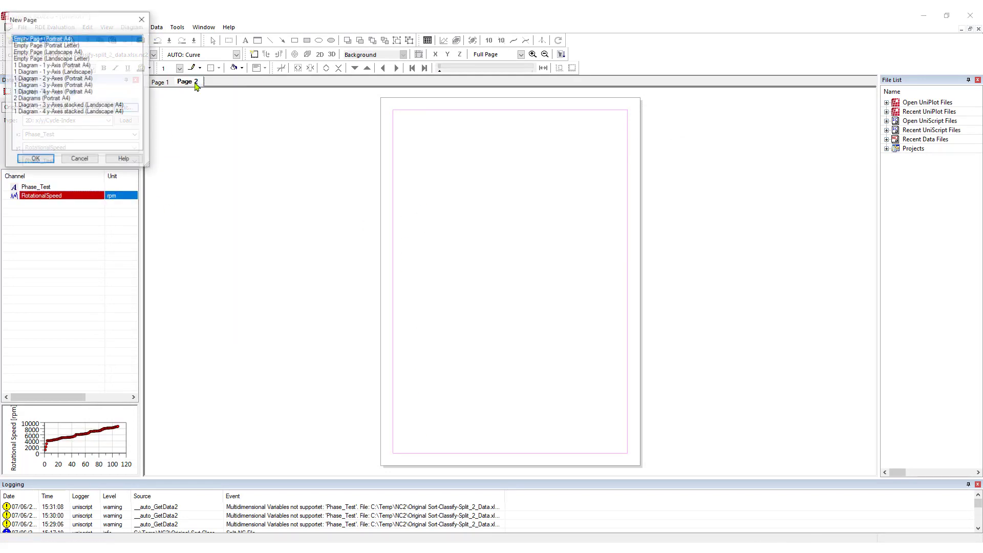
{"action": "left_click", "coordinate": [80, 160]}
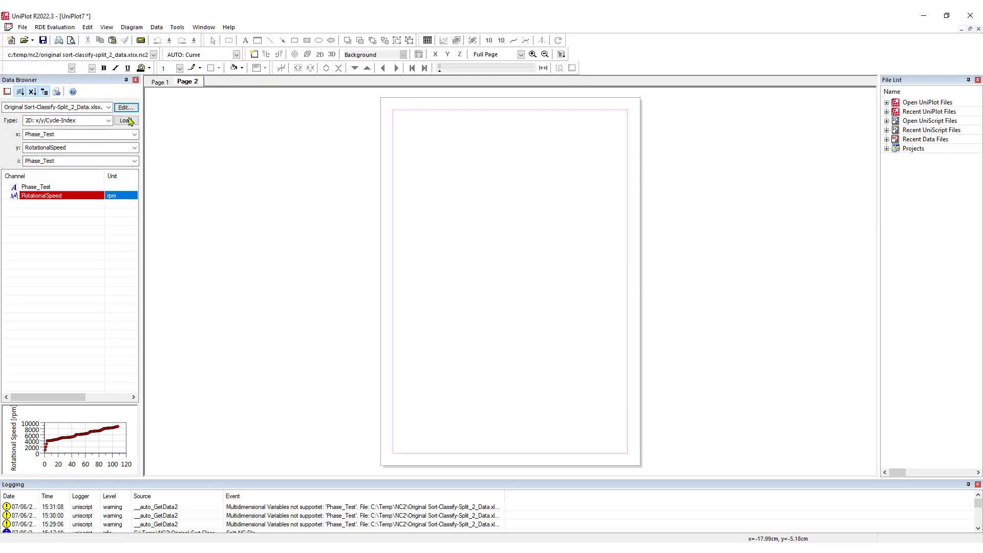
{"action": "left_click", "coordinate": [108, 121]}
{"action": "scroll", "coordinate": [92, 169], "scroll_direction": "up", "scroll_amount": 1}
{"action": "left_click", "coordinate": [77, 132]}
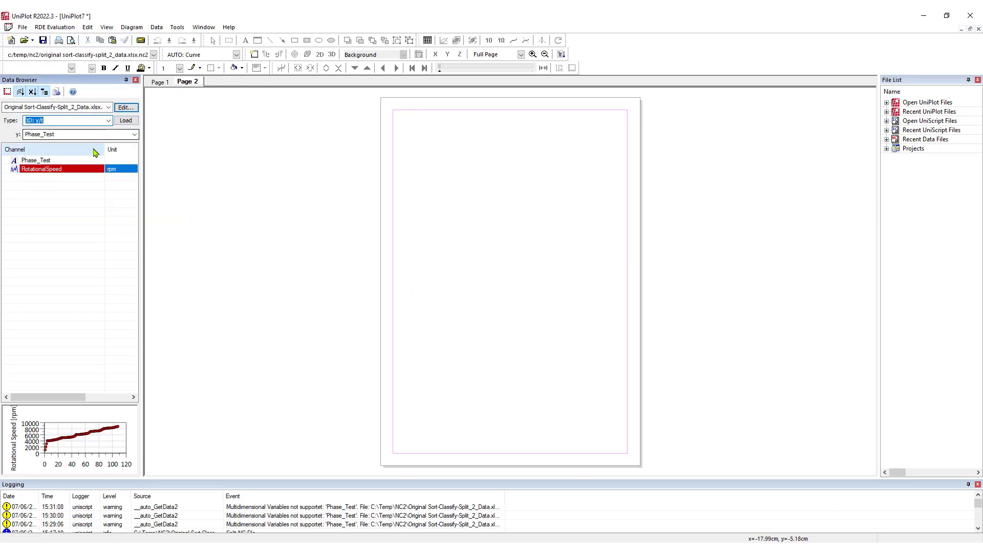
{"action": "left_click", "coordinate": [126, 120]}
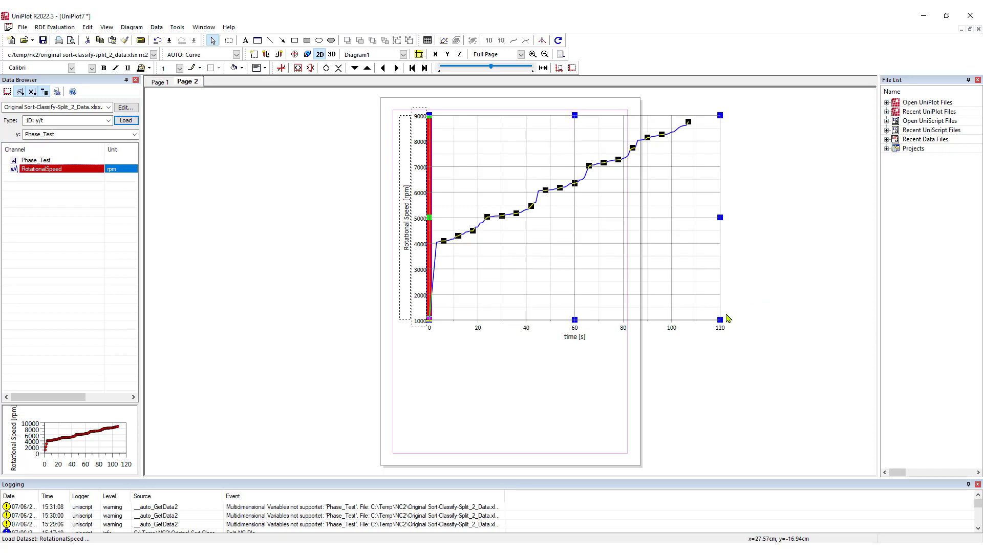
{"action": "left_click_drag", "start_coordinate": [720, 319], "coordinate": [609, 345]}
{"action": "left_click", "coordinate": [593, 374]}
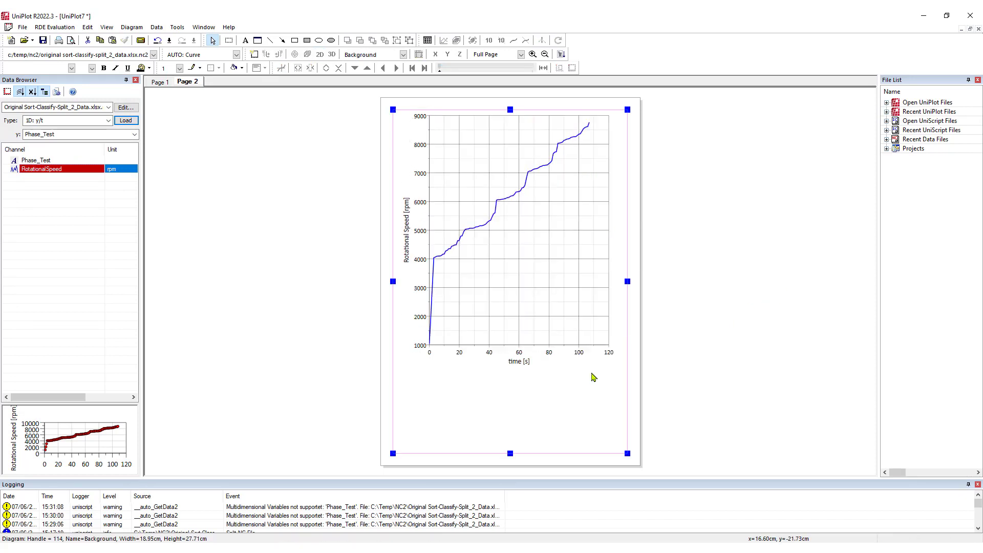